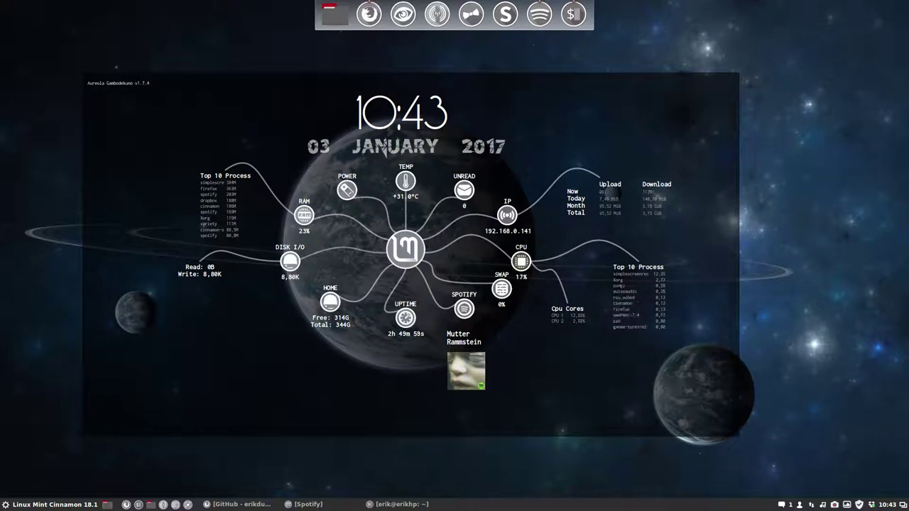
- Bring up the terminal with the screenfetch output and examine the kernel version and shell entries
click(397, 504)
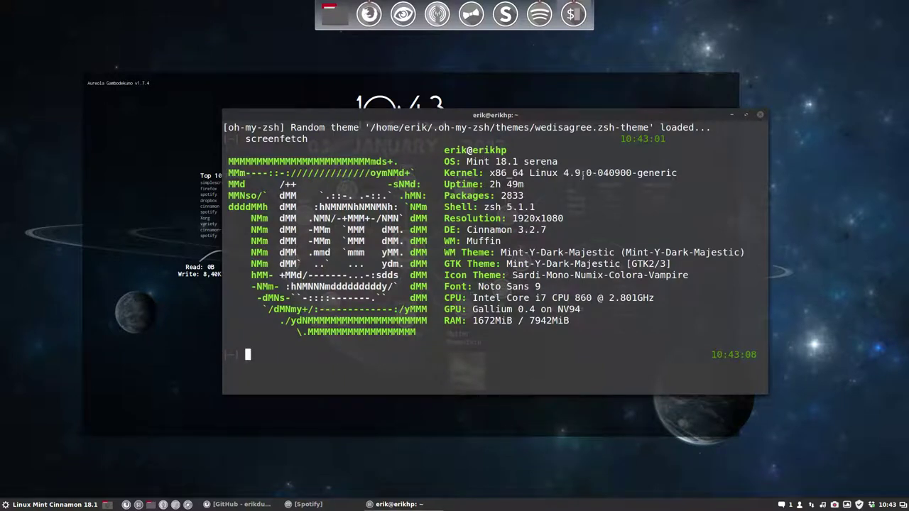
drag(564, 174, 592, 174)
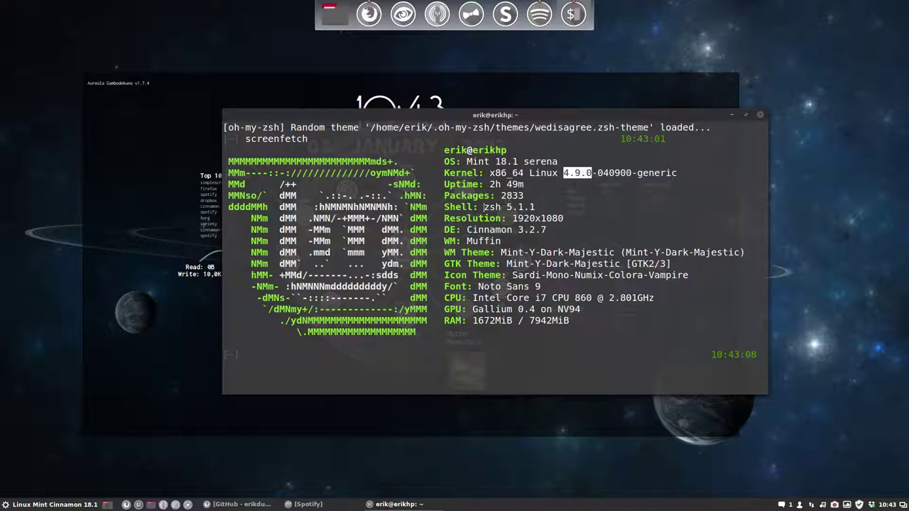
drag(483, 206, 501, 207)
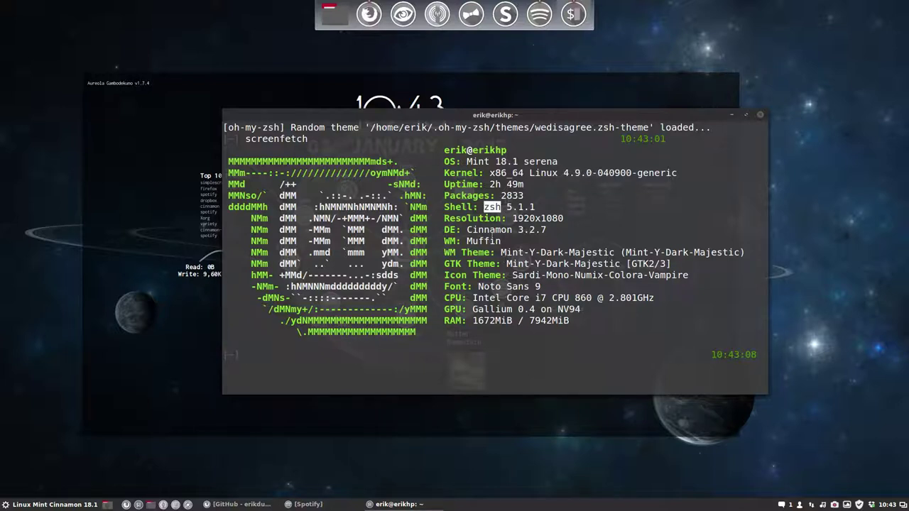
click(501, 229)
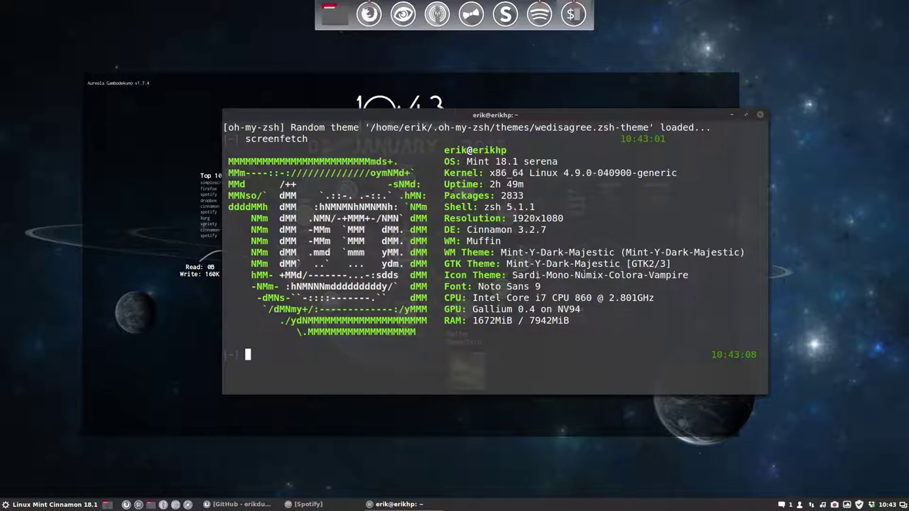
- Turn off the display of hidden files in the home folder, and close the file manager and terminal windows
click(152, 505)
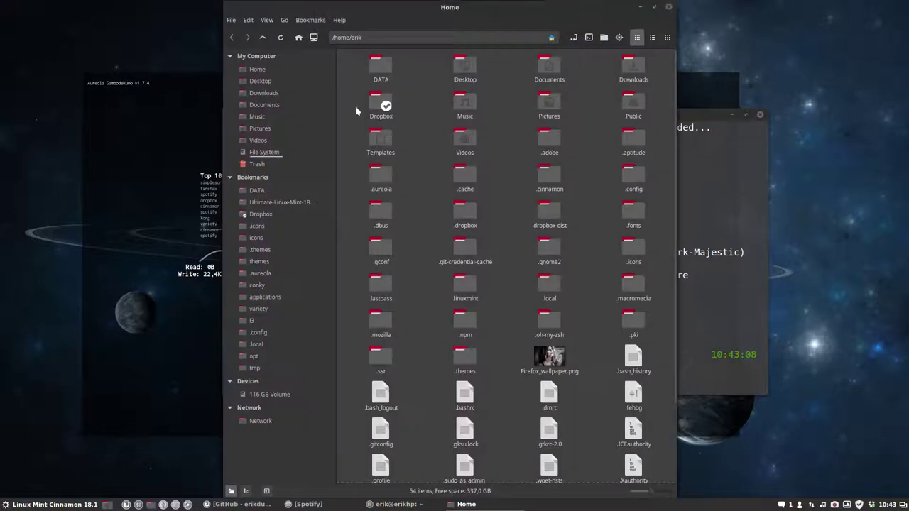
key(ctrl+h)
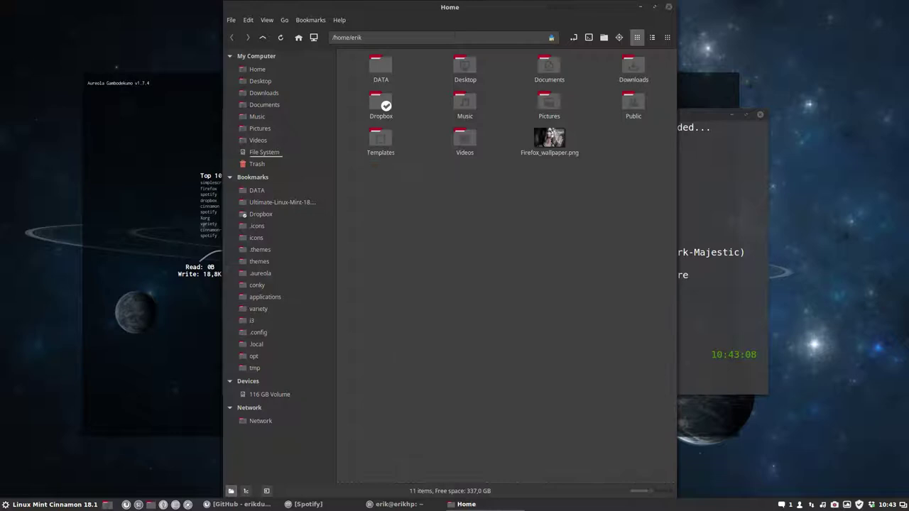
click(669, 6)
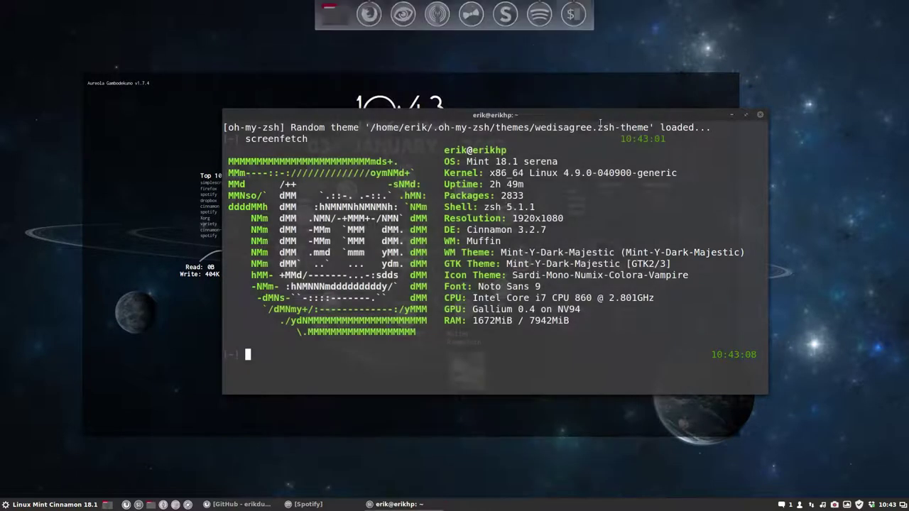
click(760, 114)
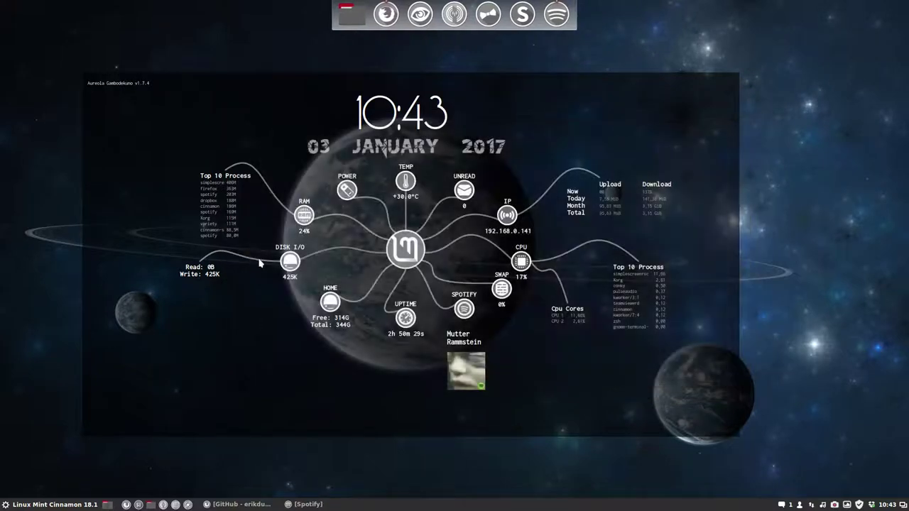
- Open the bookmarked .aureola folder in the file manager and select get-aureola-from-github-to-local-drive-v1.sh
click(150, 504)
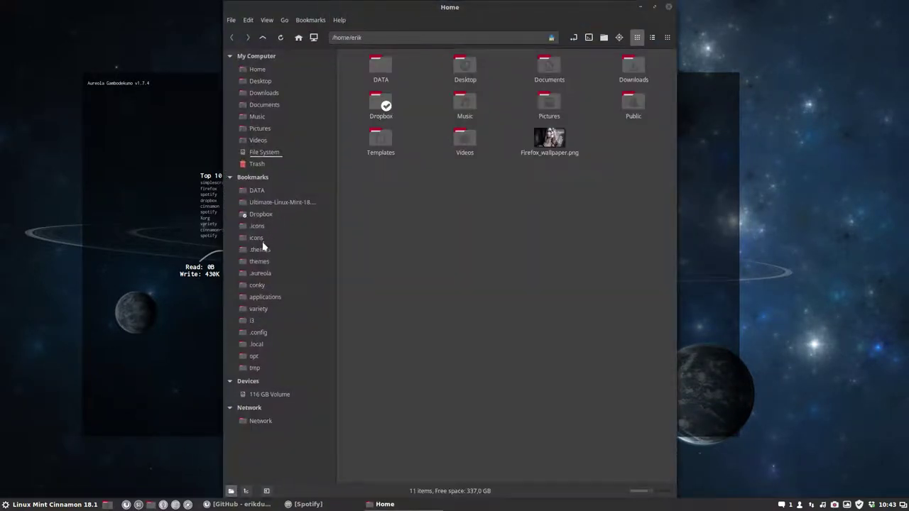
click(261, 274)
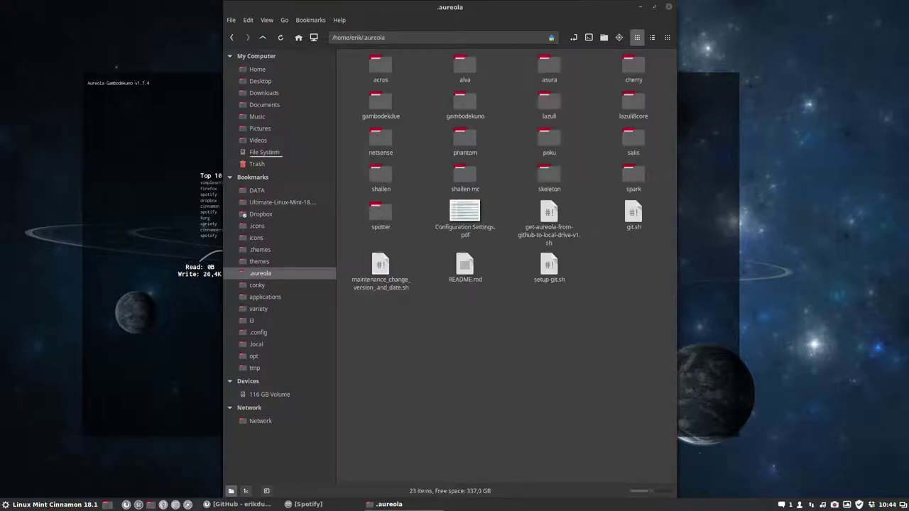
drag(364, 37, 393, 39)
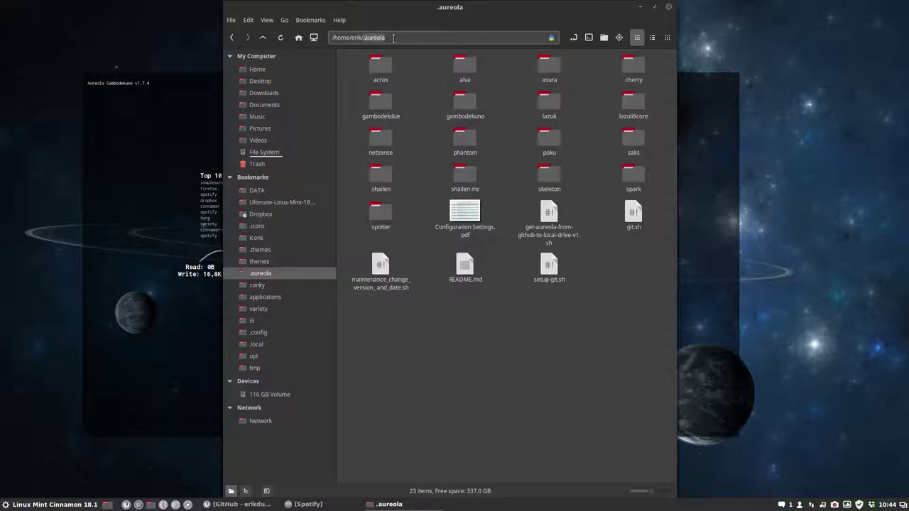
click(486, 333)
click(550, 218)
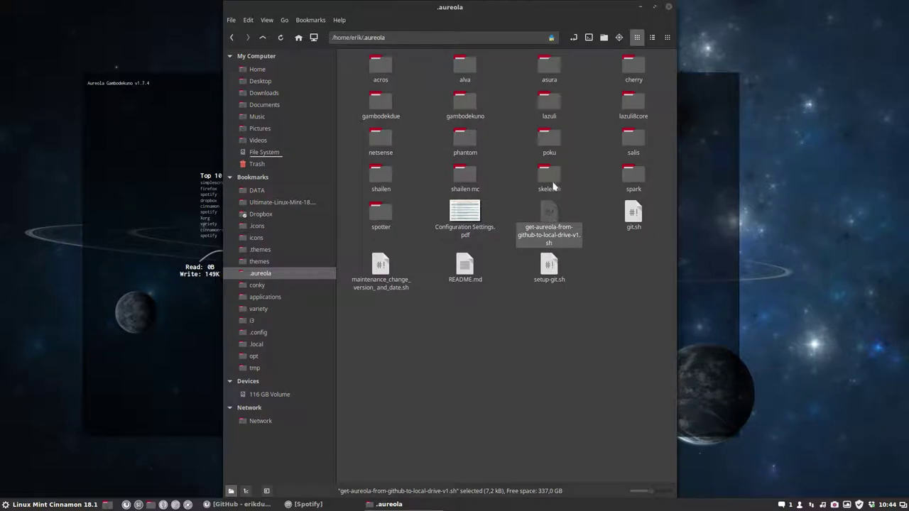
- Run ./get-aureola-from-github-to-local-drive-v1.sh in a terminal opened in the .aureola folder, and interrupt the download
click(588, 38)
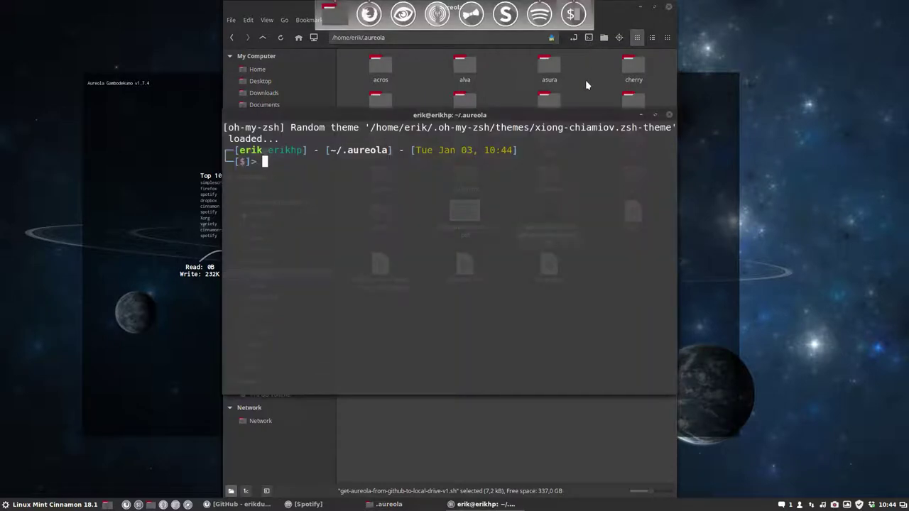
text(./g)
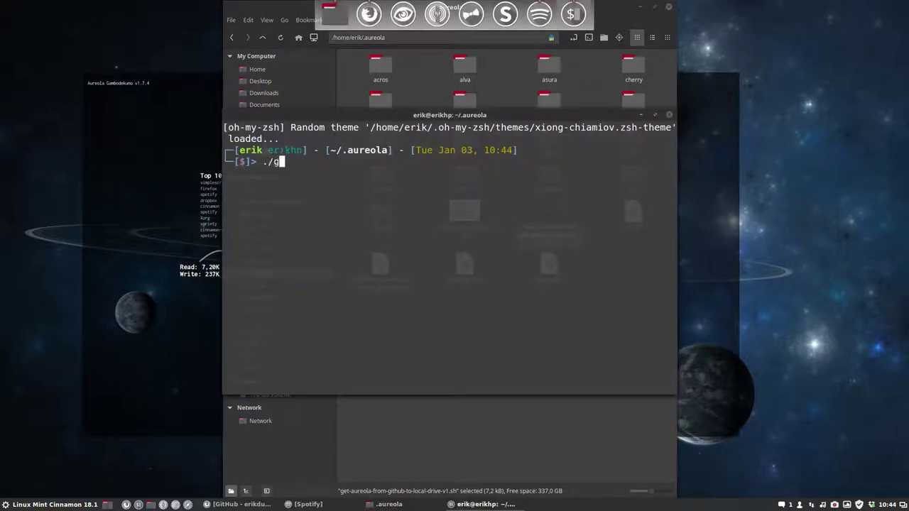
key(Tab)
key(Return)
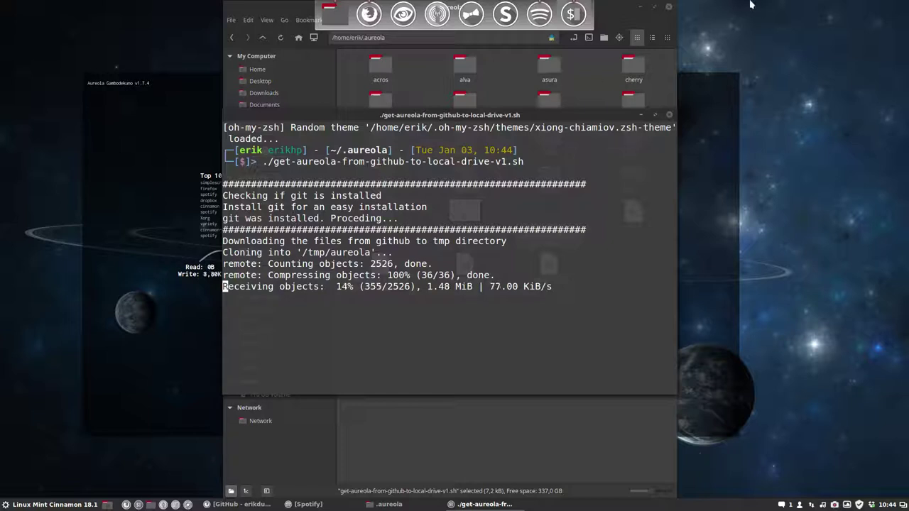
key(ctrl+c)
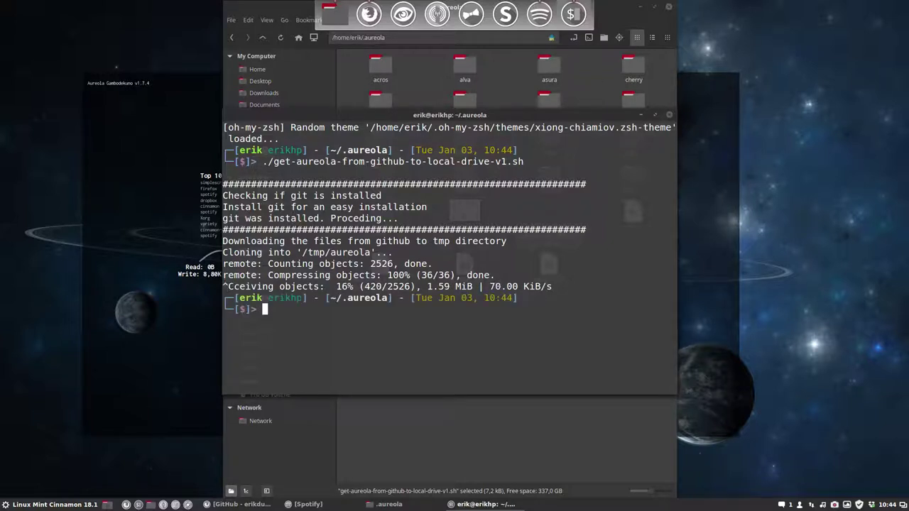
- Rerun ./get-aureola-from-github-to-local-drive-v1.sh, confirm deleting the ~/.aureola contents with y, and close the terminal
key(Up)
key(Return)
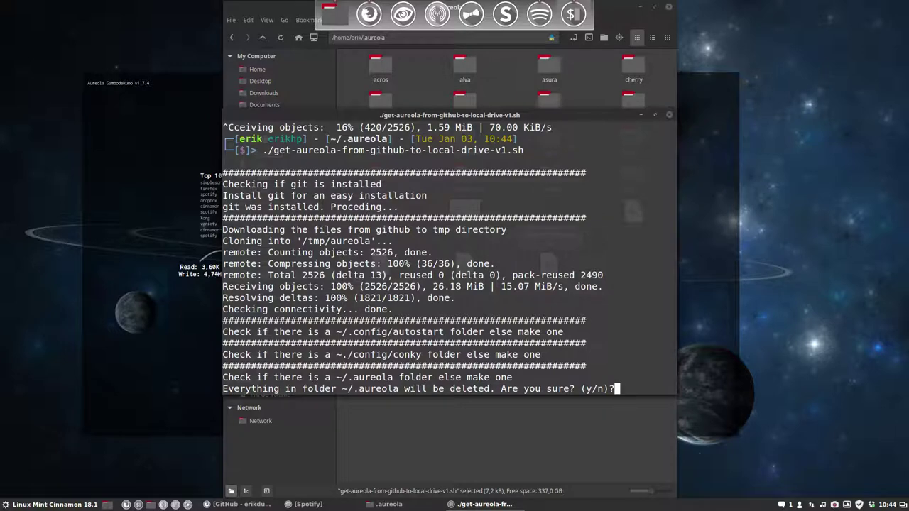
text(y)
key(Return)
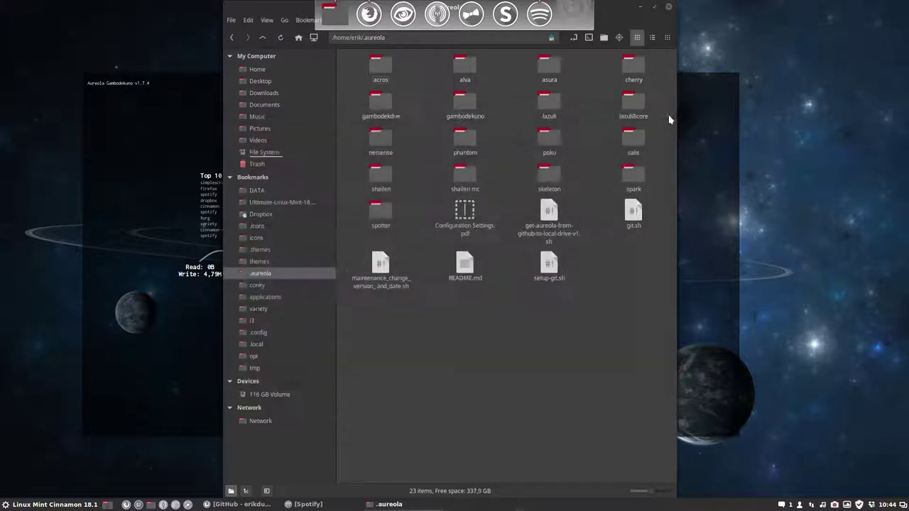
click(669, 114)
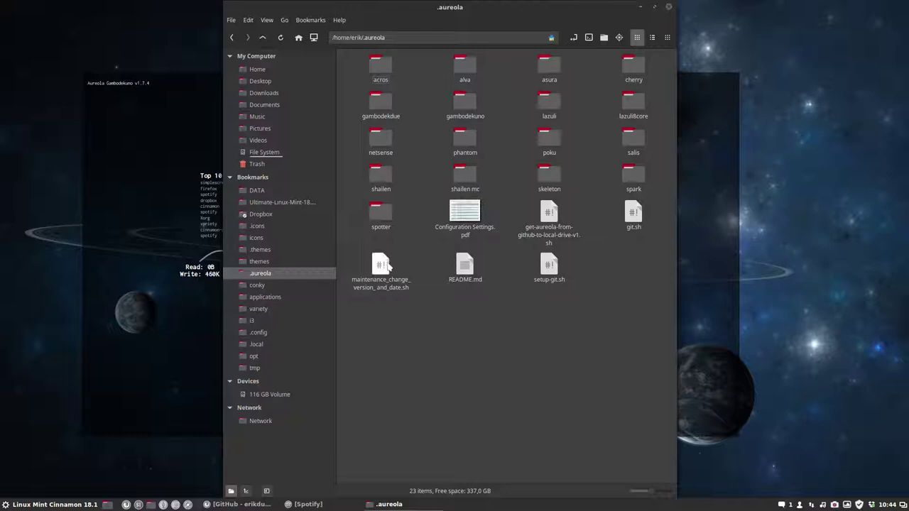
- Open the acros folder and run ./install-conky.sh in a terminal opened there
click(384, 178)
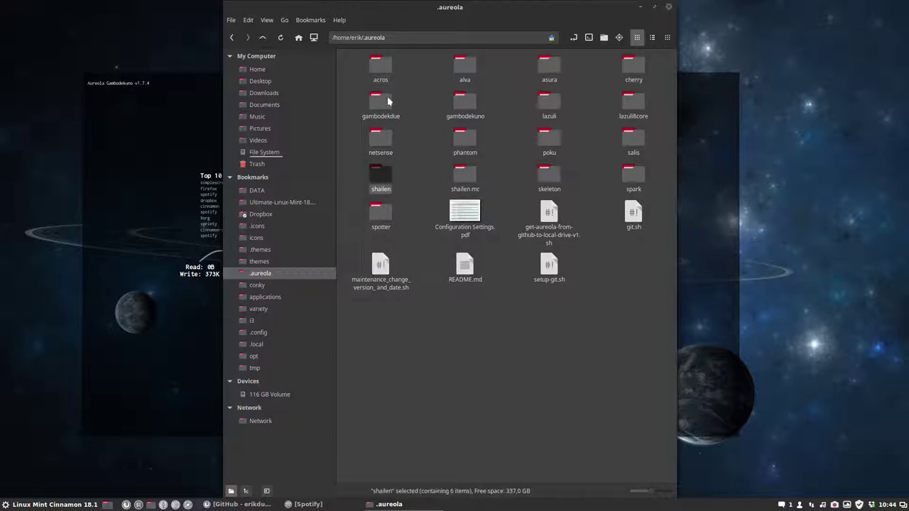
click(382, 71)
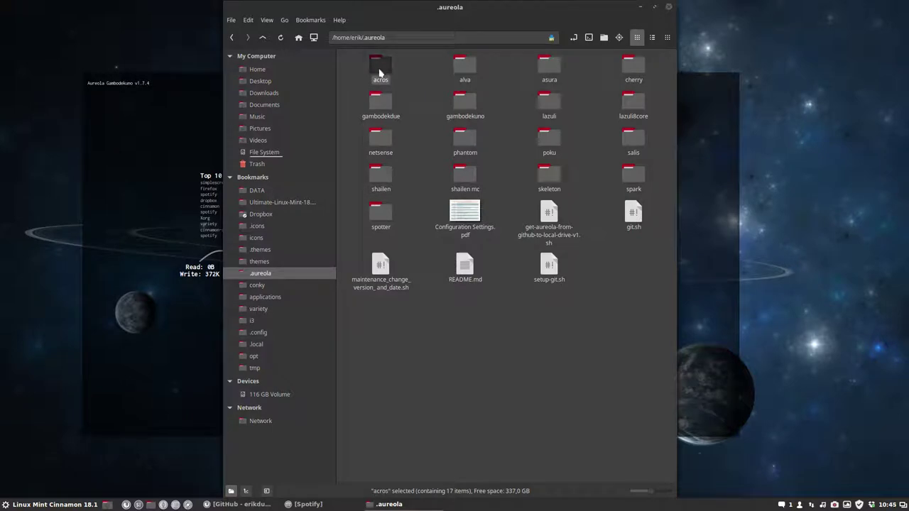
double_click(380, 72)
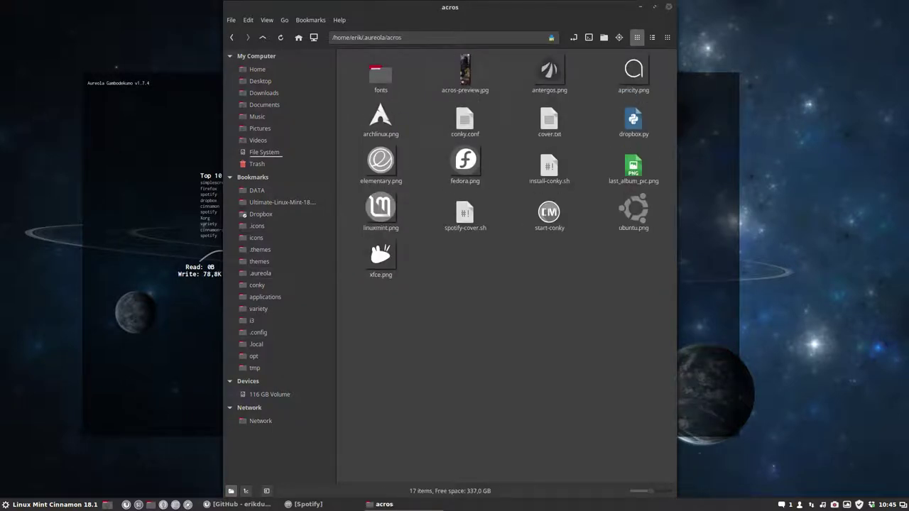
click(590, 38)
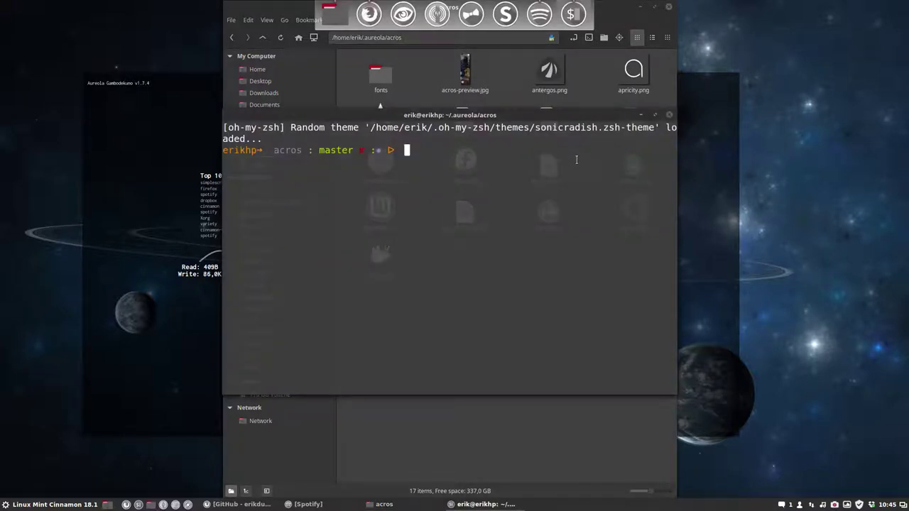
text(./in)
key(Tab)
key(Return)
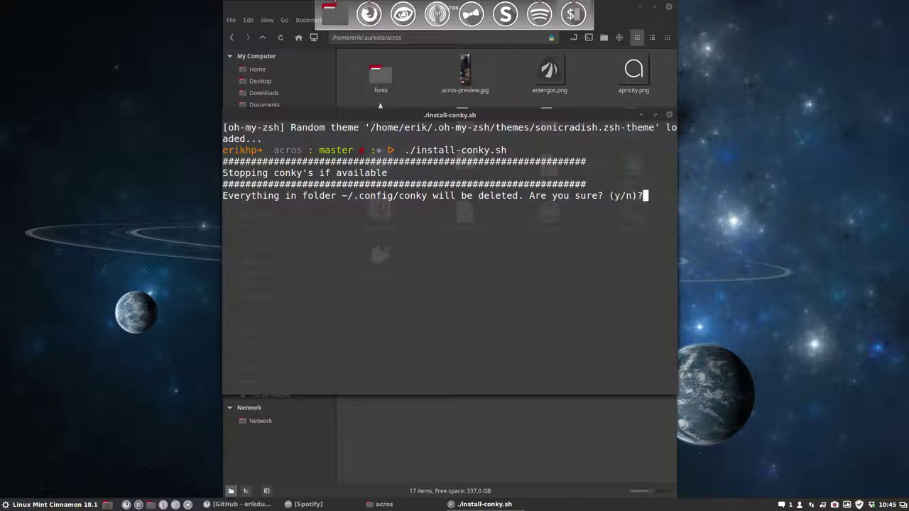
- Confirm deleting the ~/.config/conky contents with y, enter the sudo password for the Acros installation, and close the terminal
text(y)
key(Return)
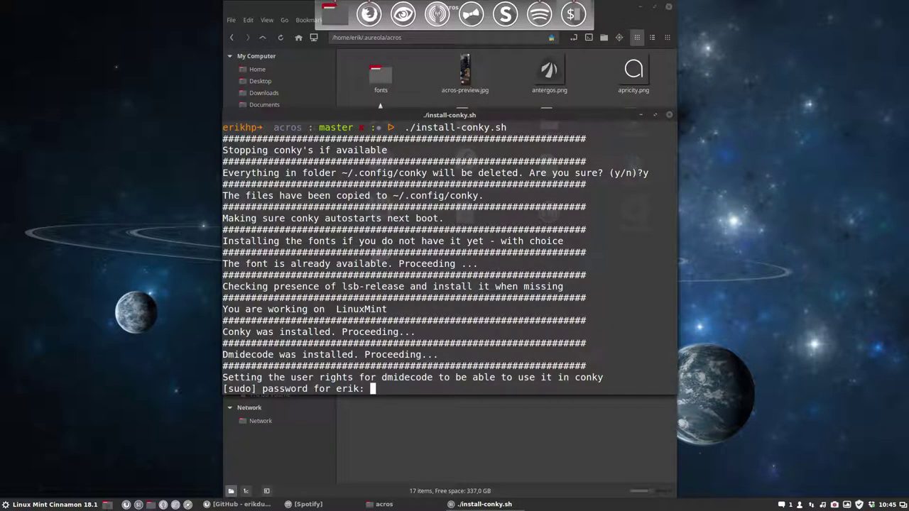
key(Return)
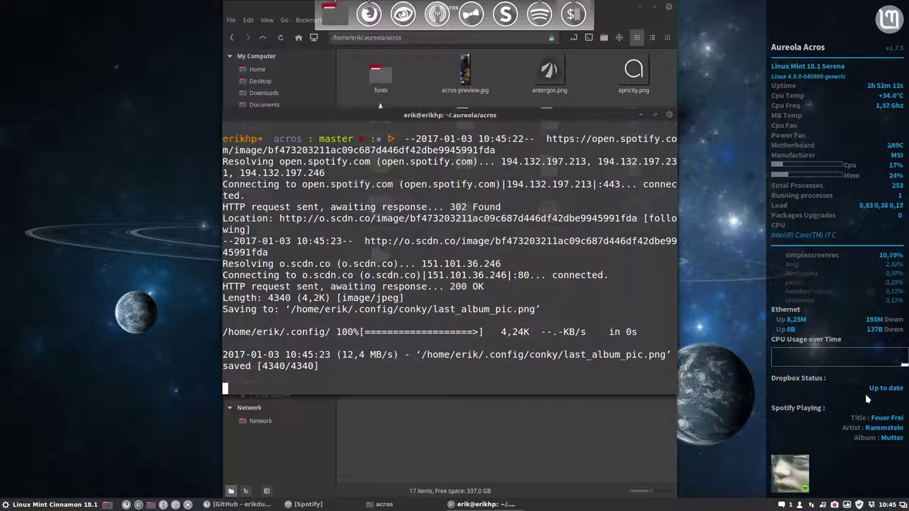
click(670, 115)
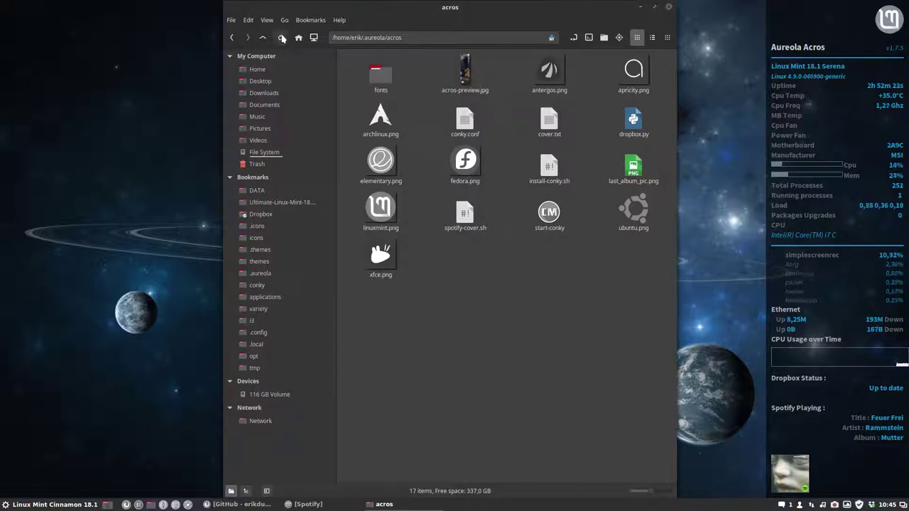
- Go back up to .aureola, open the alva folder and run ./install-conky.sh in a terminal there
click(263, 37)
double_click(461, 71)
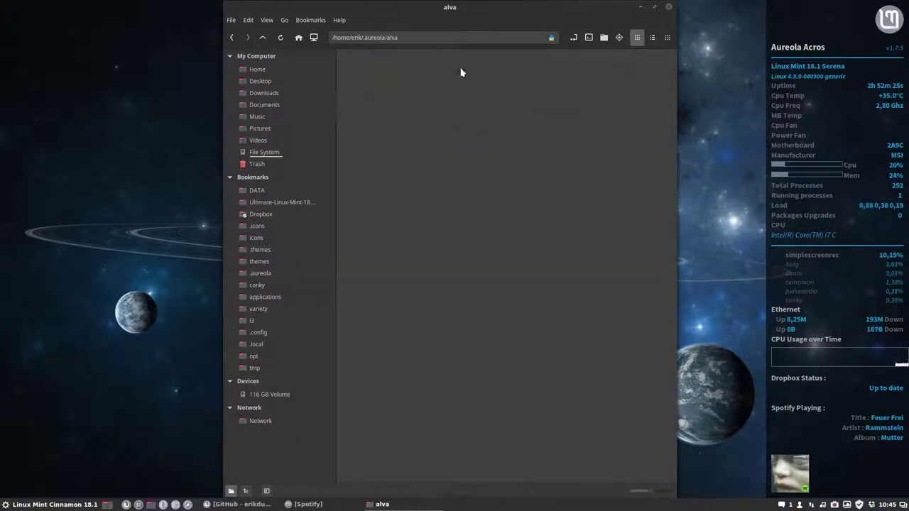
click(588, 38)
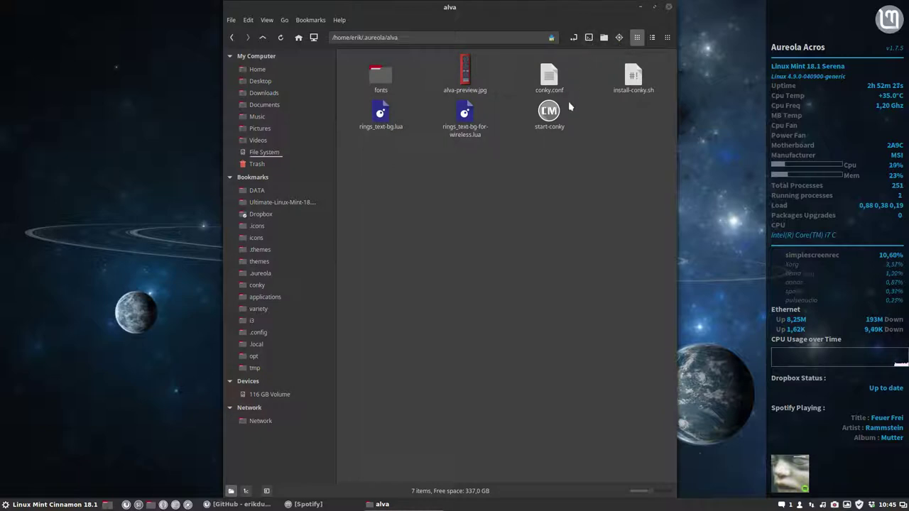
text(./install-conky.sh)
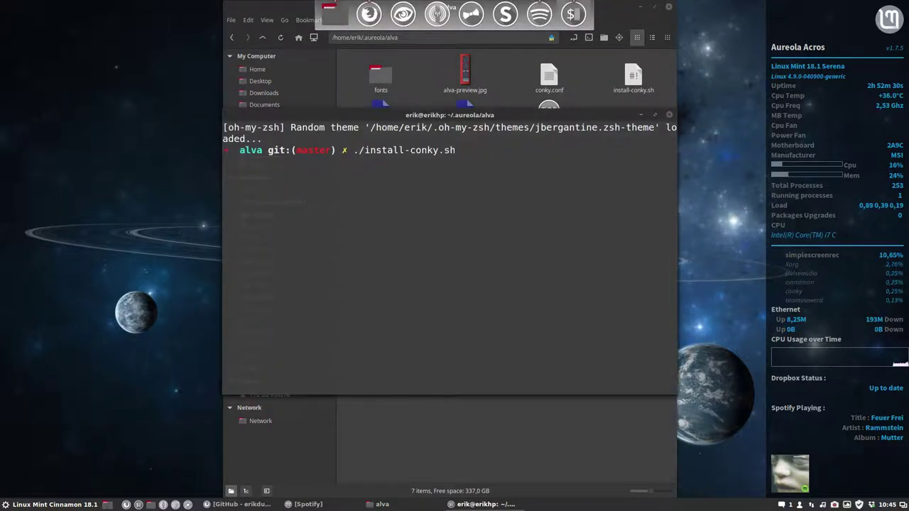
key(Return)
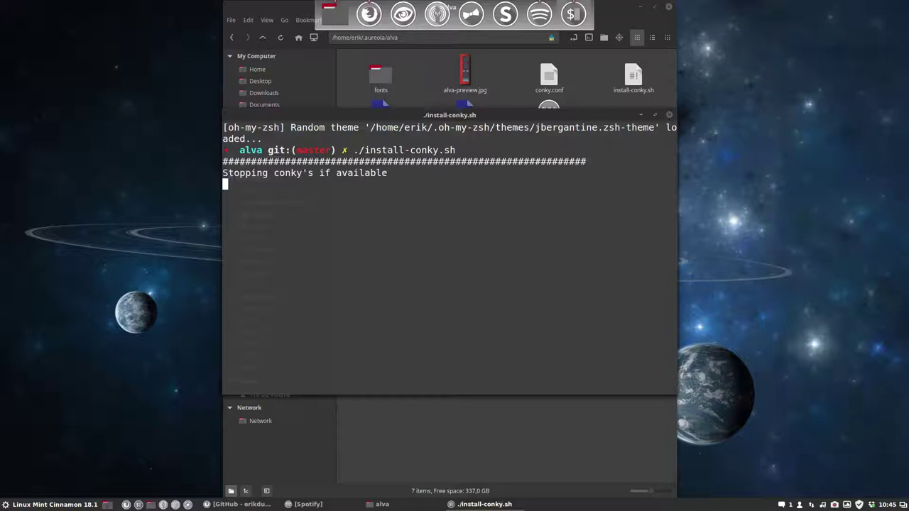
- Answer y to clearing ~/.config/conky and to installing the font for Alva, close the terminal and return to the .aureola folder
text(y)
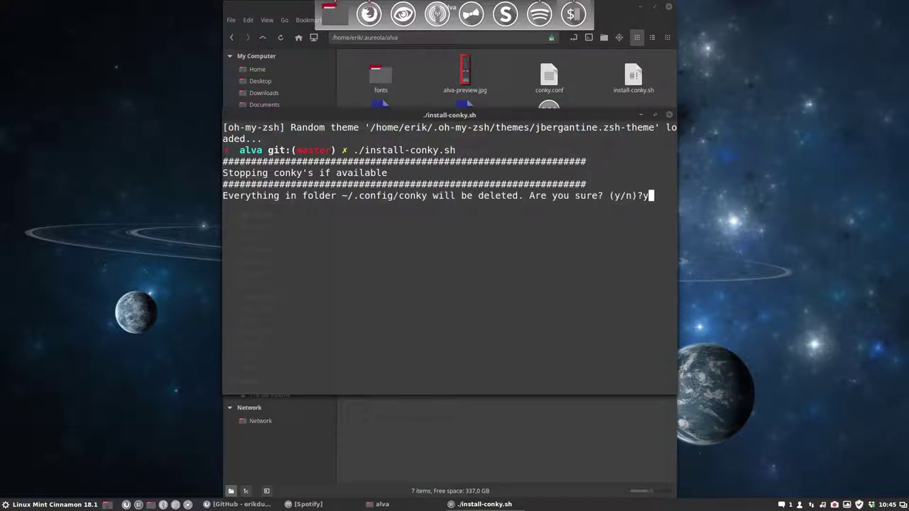
key(Return)
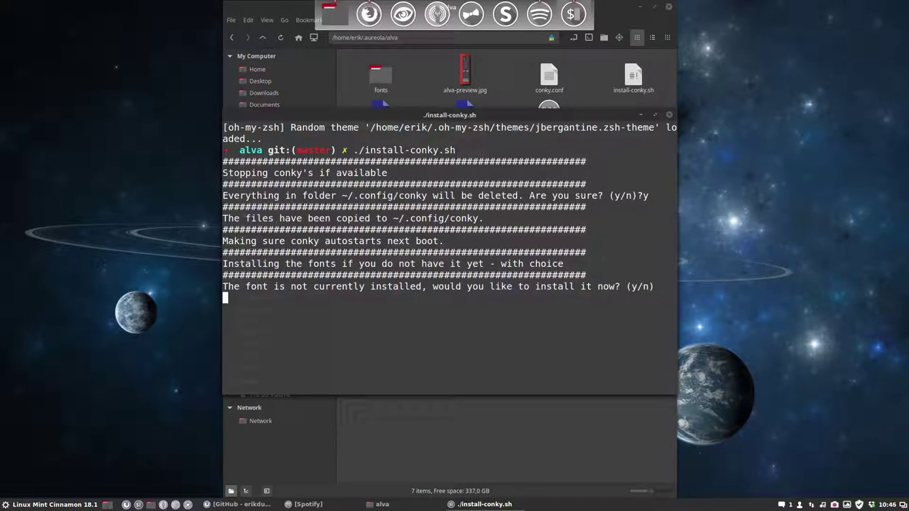
text(y)
key(Return)
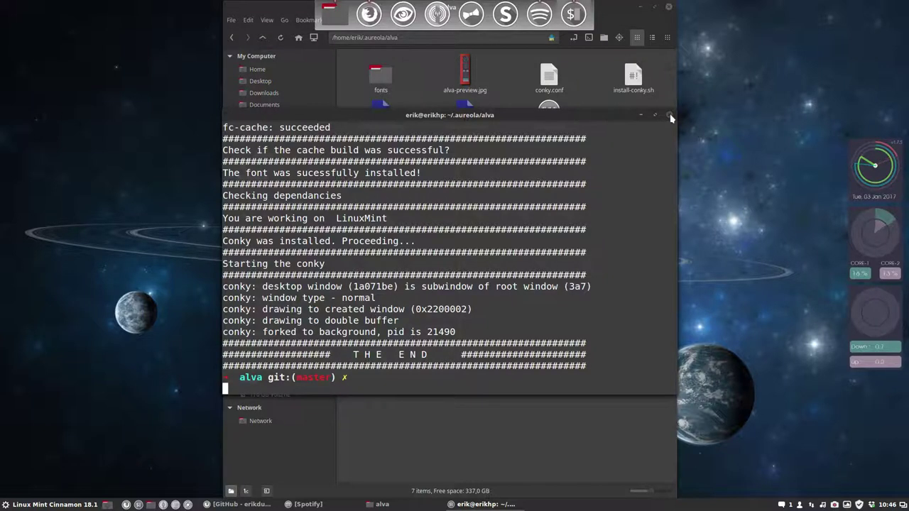
key(ctrl+d)
click(263, 37)
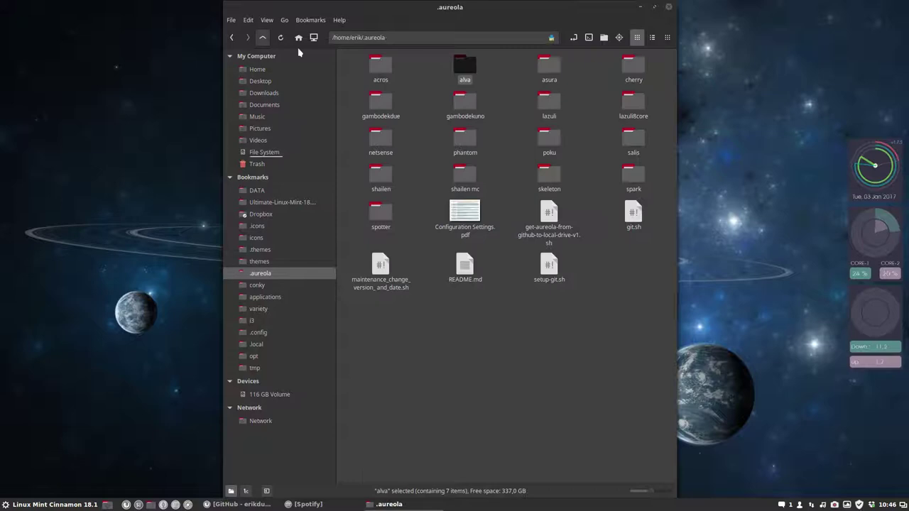
- Open the asura folder and run ./install-conky.sh in a terminal opened there
double_click(551, 67)
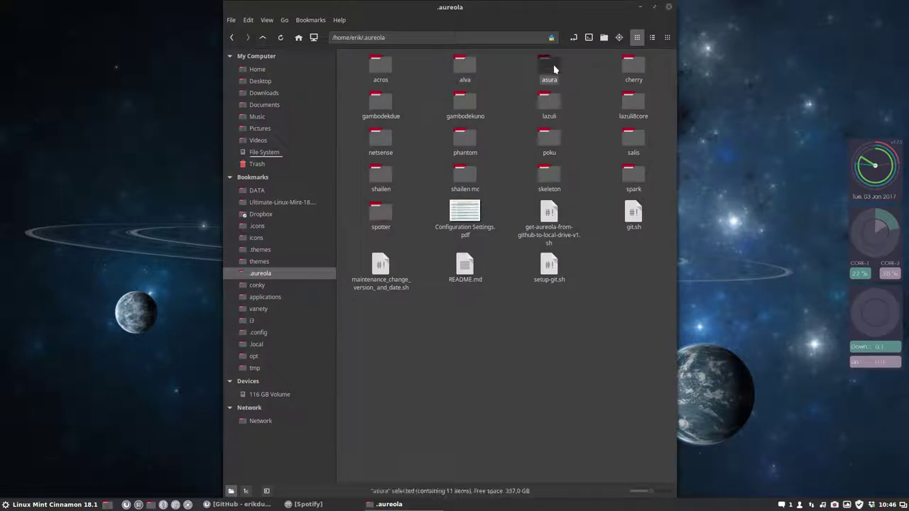
click(589, 37)
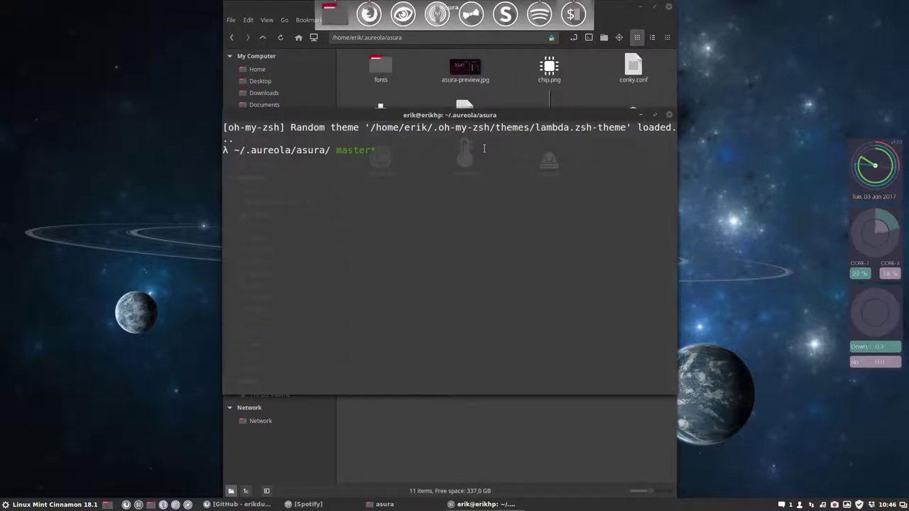
text(./install-conky.sh)
key(Return)
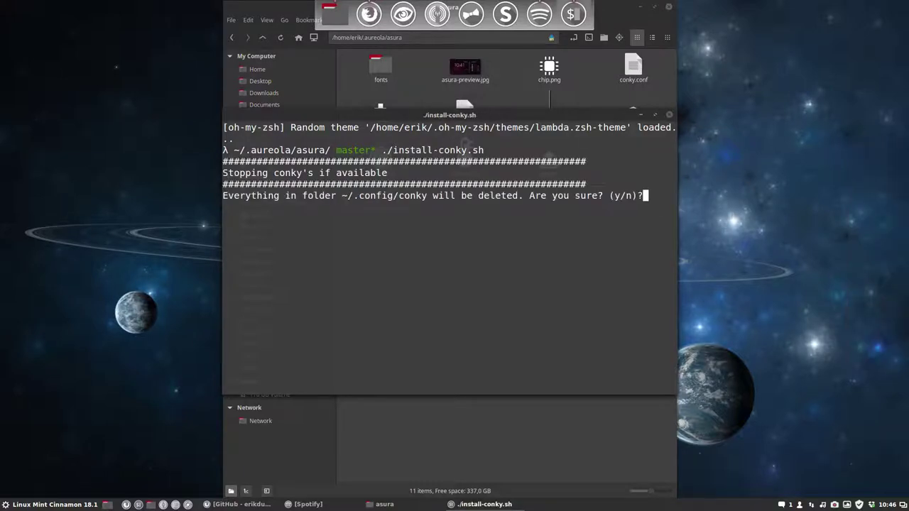
- Answer y to deleting everything in ~/.config/conky and y to installing the missing font for Asura
text(y)
key(Return)
text(y)
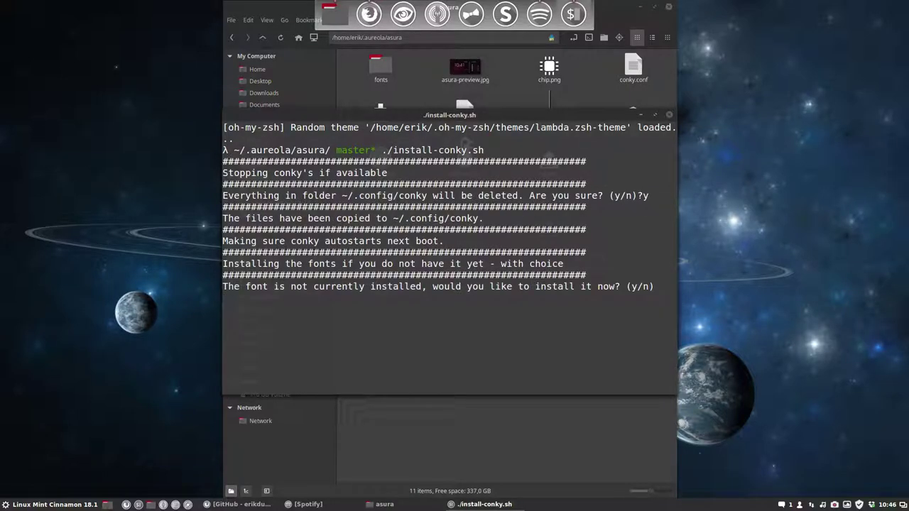
key(Return)
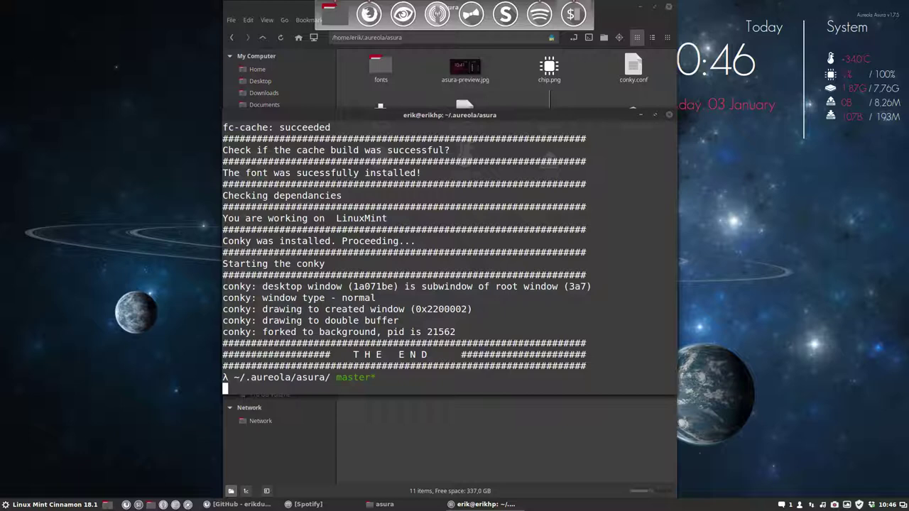
- Shift the asura folder window aside to uncover the new conky on the desktop, and close the terminal
click(615, 6)
key(super+Left)
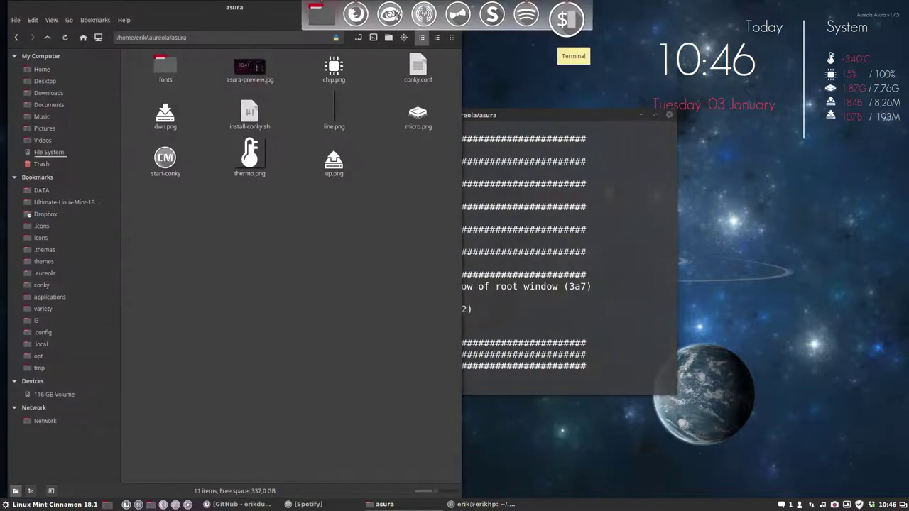
drag(537, 116, 426, 128)
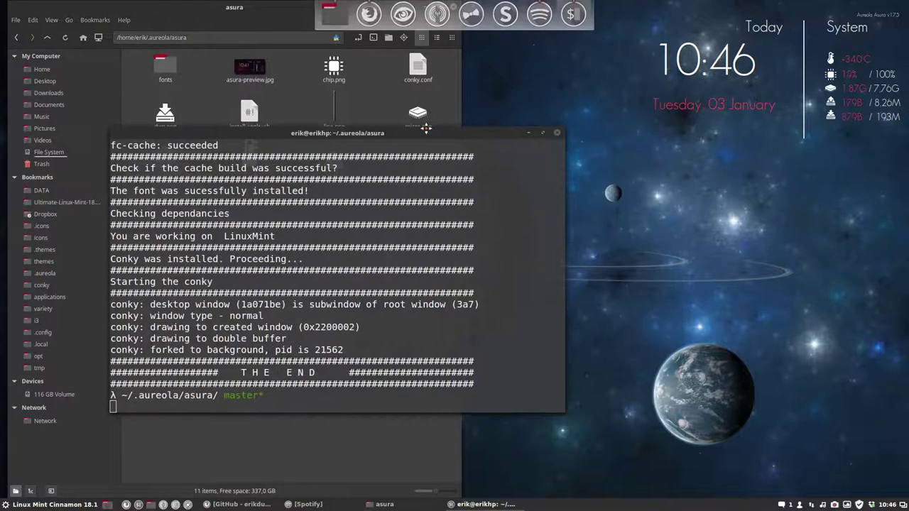
click(557, 132)
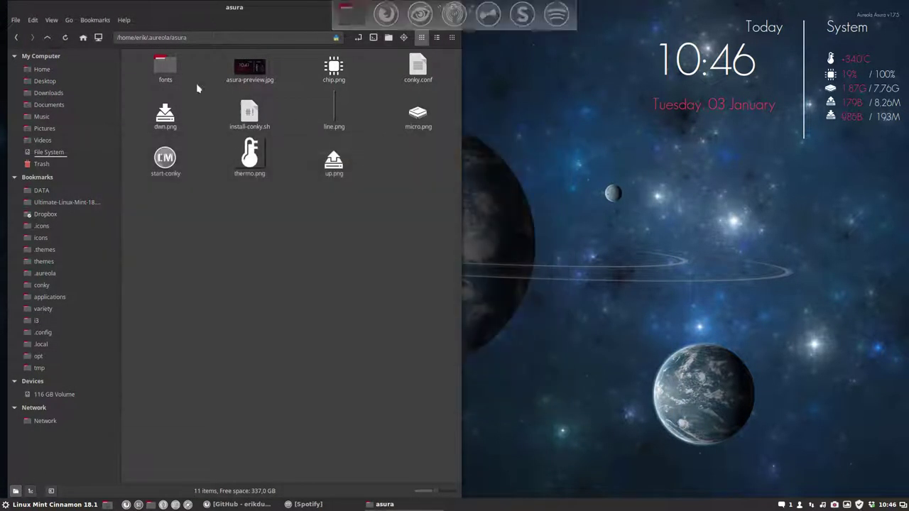
- Go back up to .aureola, open the cherry folder and run ./install-conky.sh in a terminal there
click(47, 36)
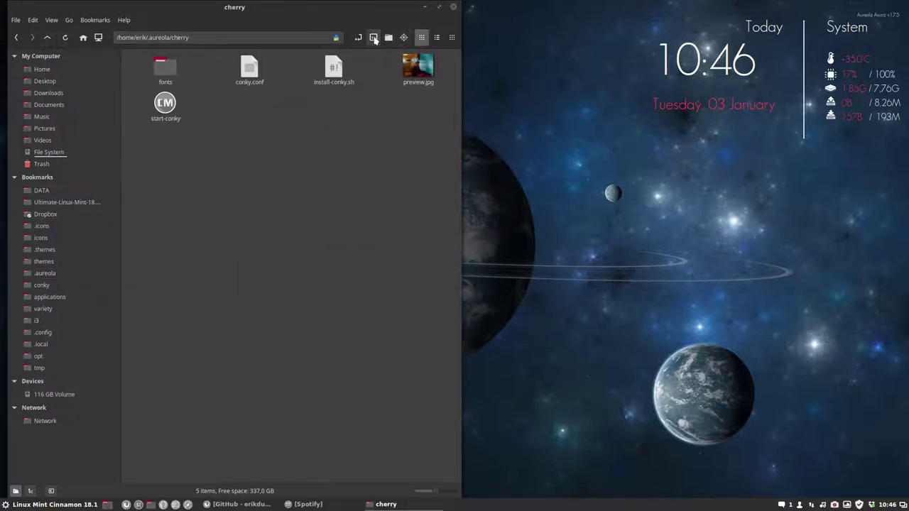
click(373, 38)
text(./install-conky.sh)
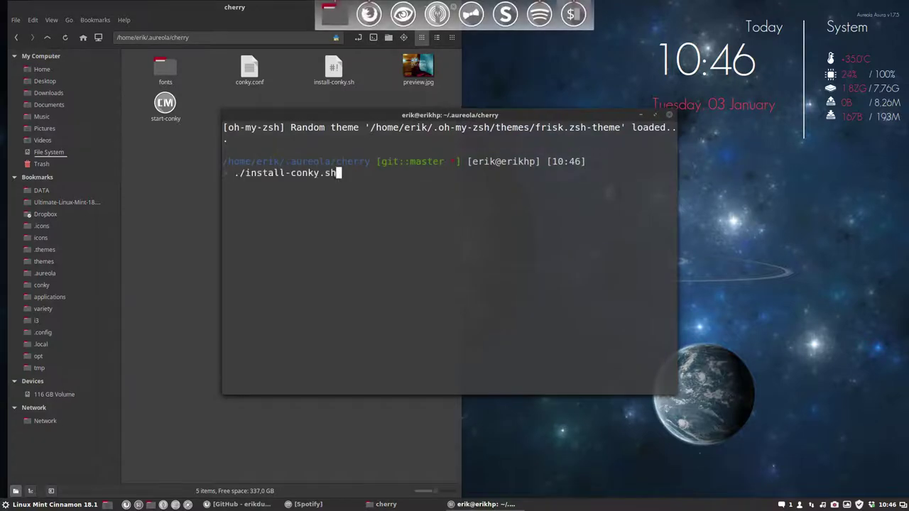
key(Return)
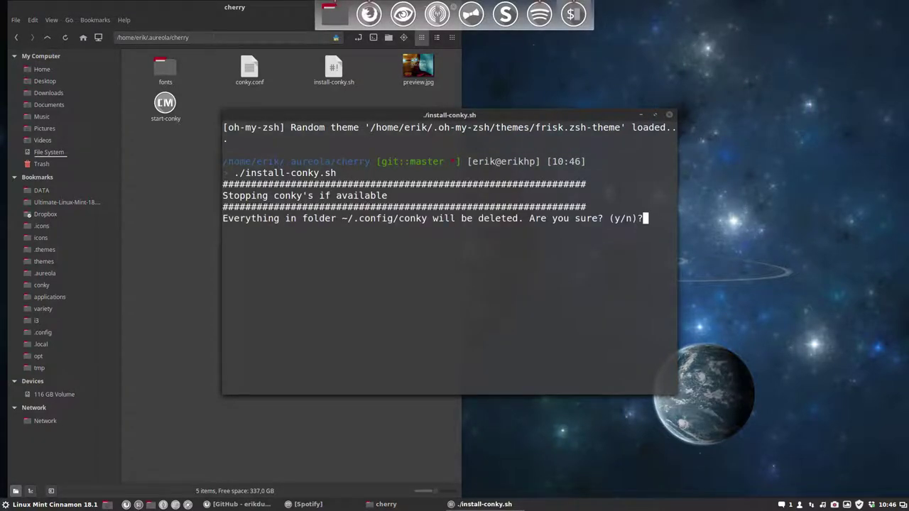
- Confirm clearing ~/.config/conky with y for Cherry, and minimize the folder and terminal windows to show the desktop
text(y)
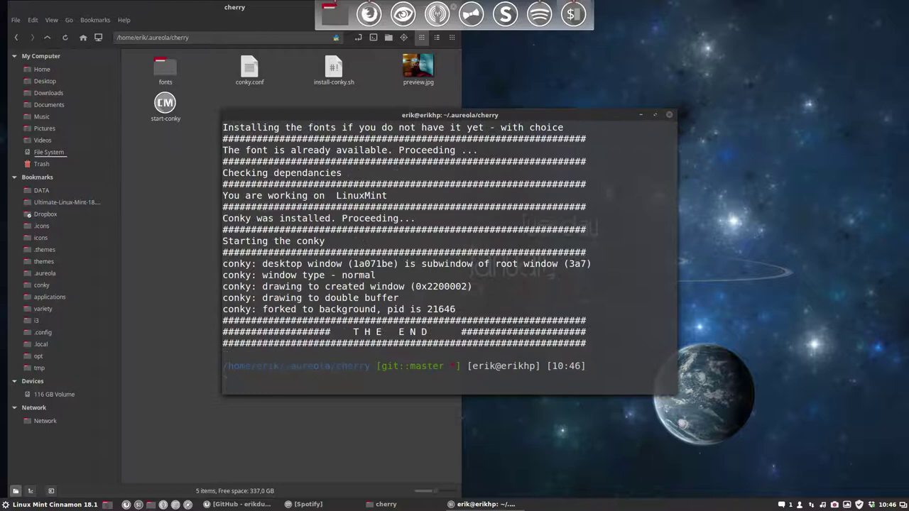
click(250, 9)
drag(260, 10, 298, 193)
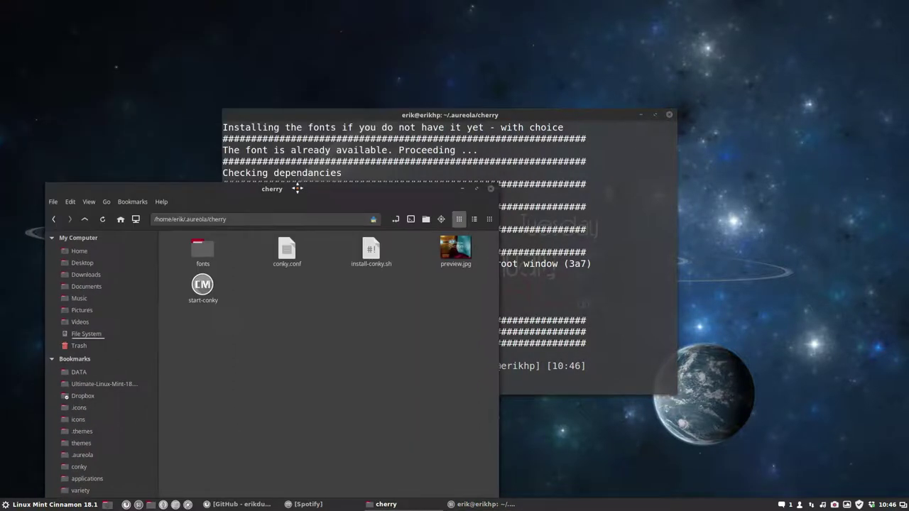
click(461, 190)
click(642, 114)
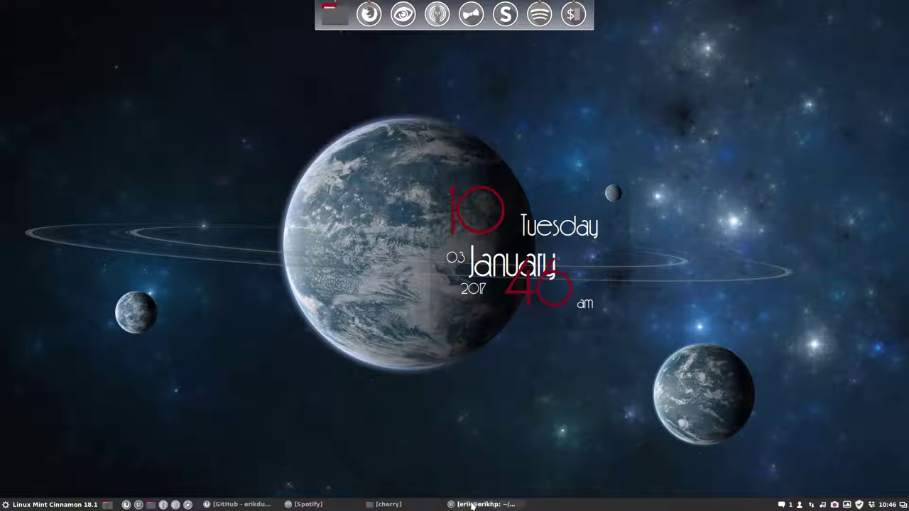
- Restore the folder window, return to .aureola, open gambodekdue and run ./install-conky.sh in a terminal there
click(416, 506)
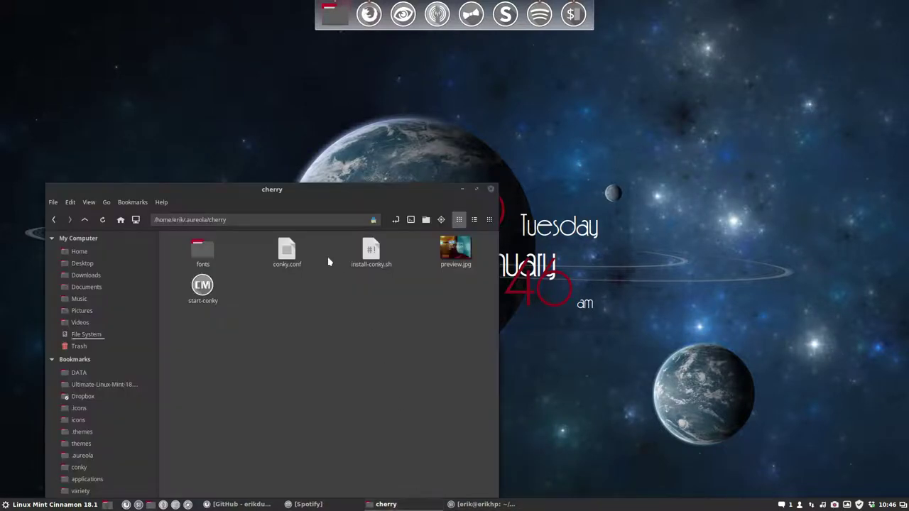
click(85, 219)
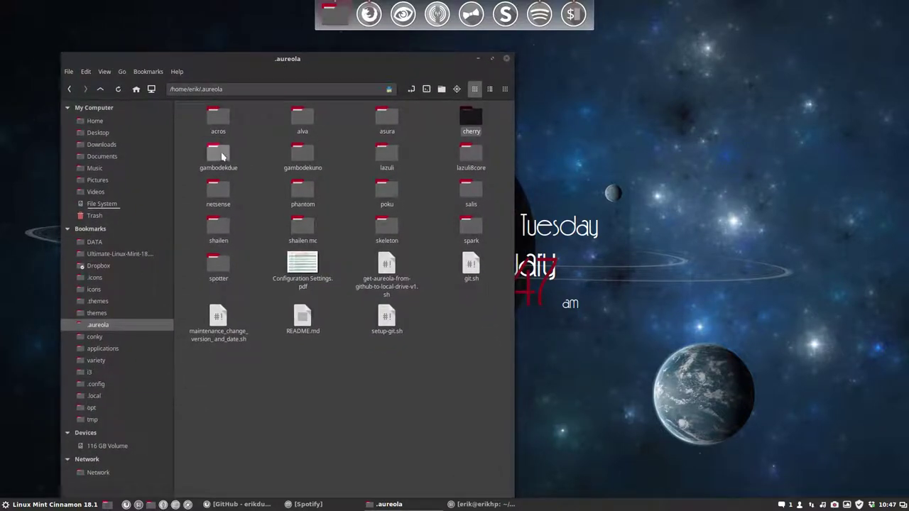
double_click(219, 153)
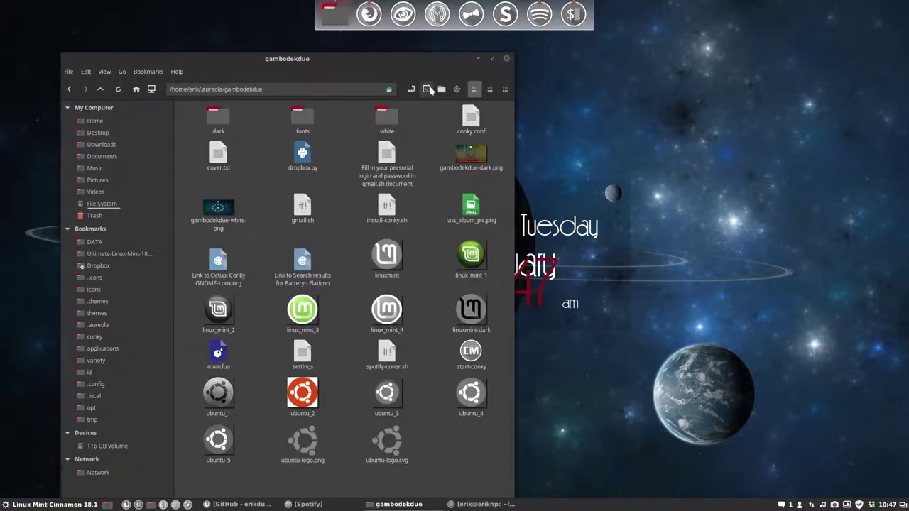
click(427, 89)
text(./install-conky.sh)
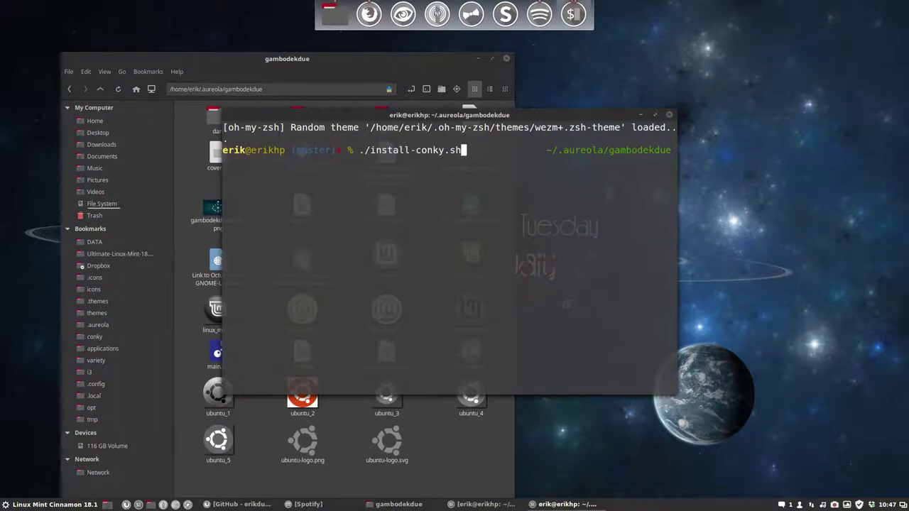
key(Return)
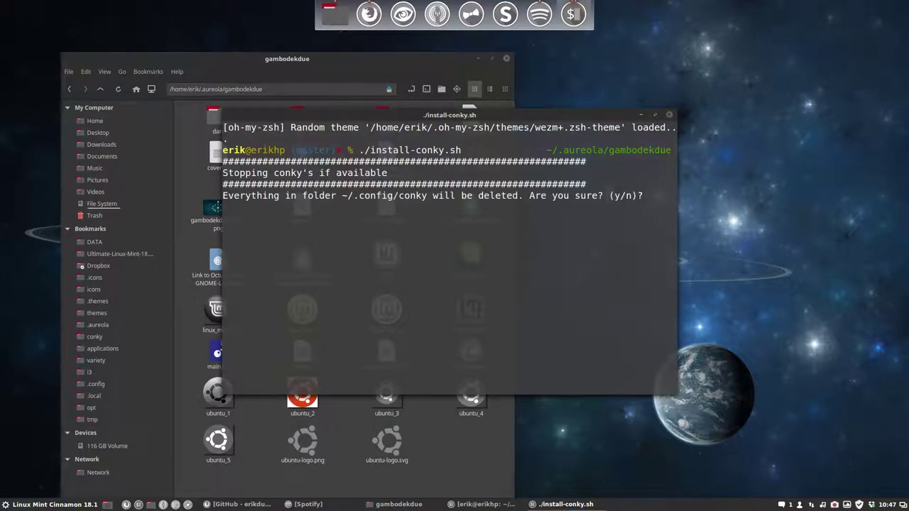
- Answer y to clearing ~/.config/conky for Gambodekdue, and minimize the terminal and folder windows
text(y)
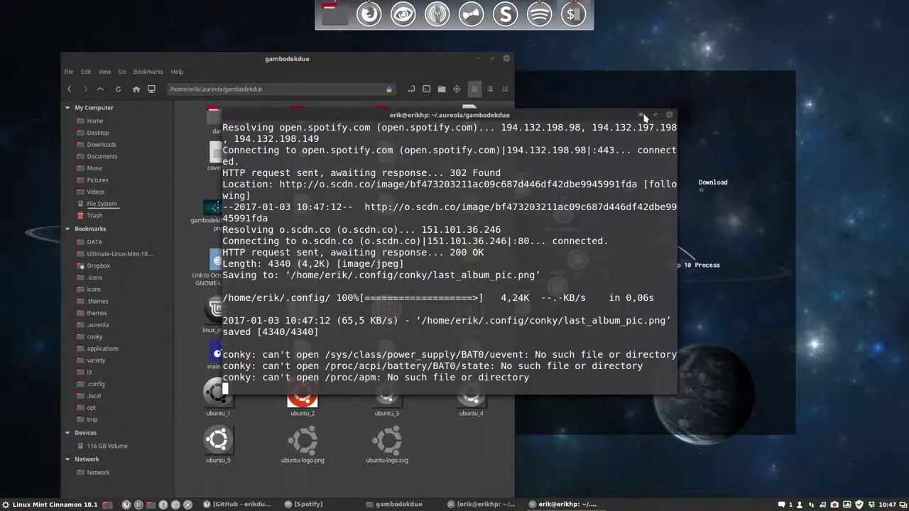
click(642, 115)
click(478, 59)
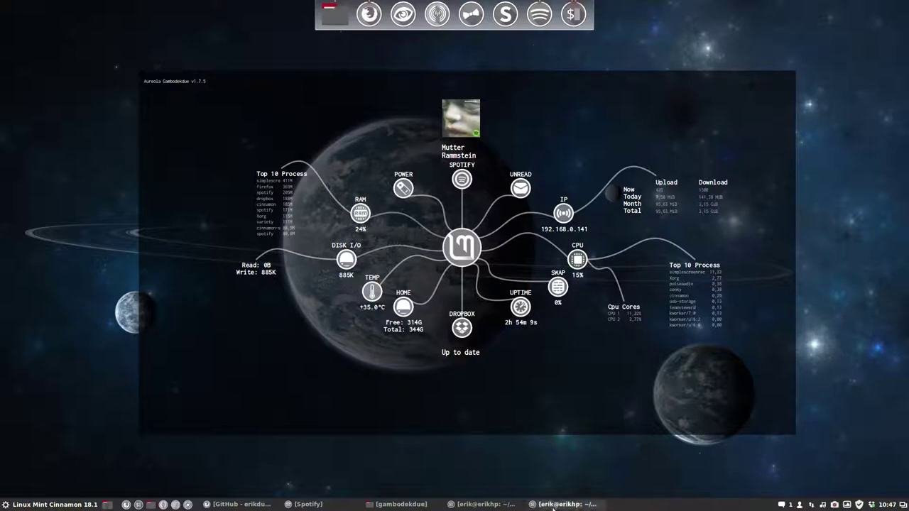
- Bring back the folder window, go up to .aureola, open gambodekuno and run ./install-conky.sh in a terminal there
click(416, 505)
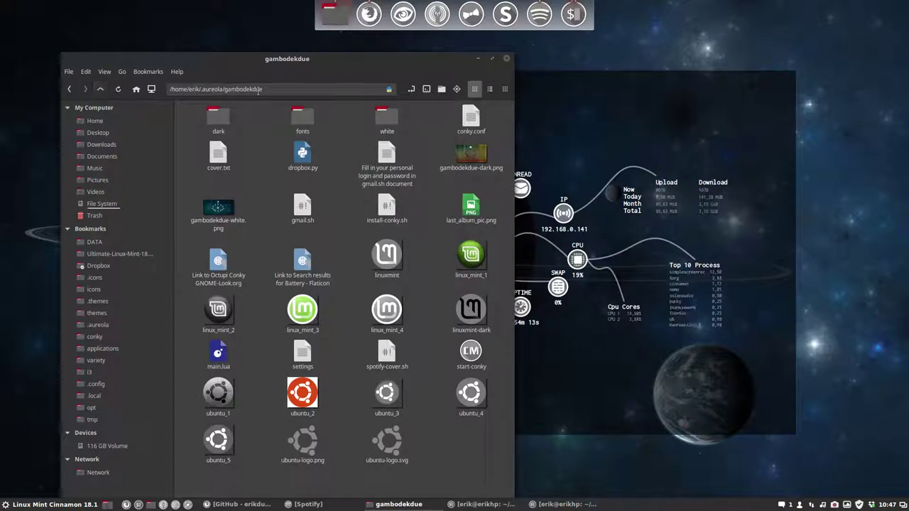
click(101, 89)
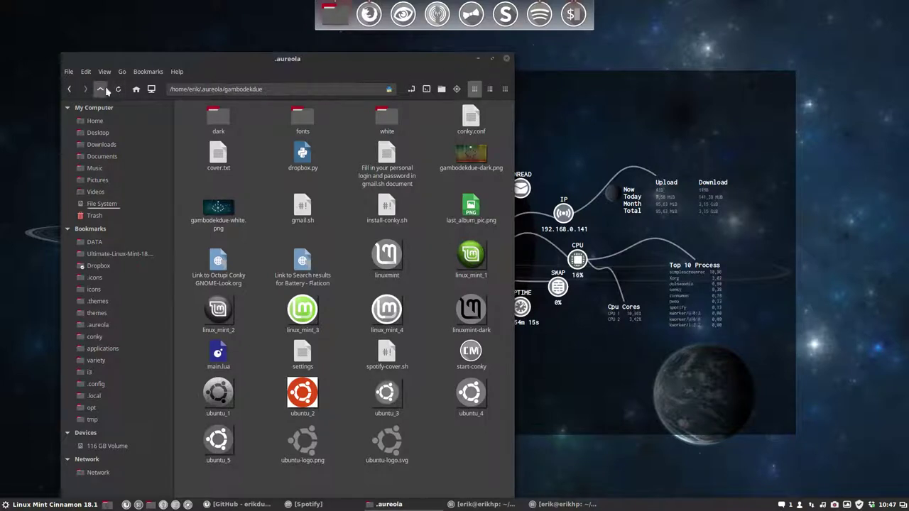
double_click(297, 171)
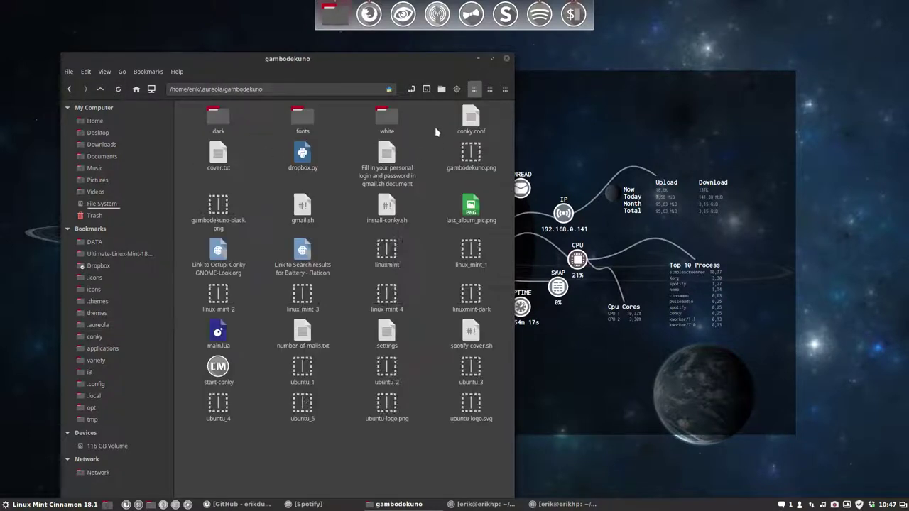
click(426, 89)
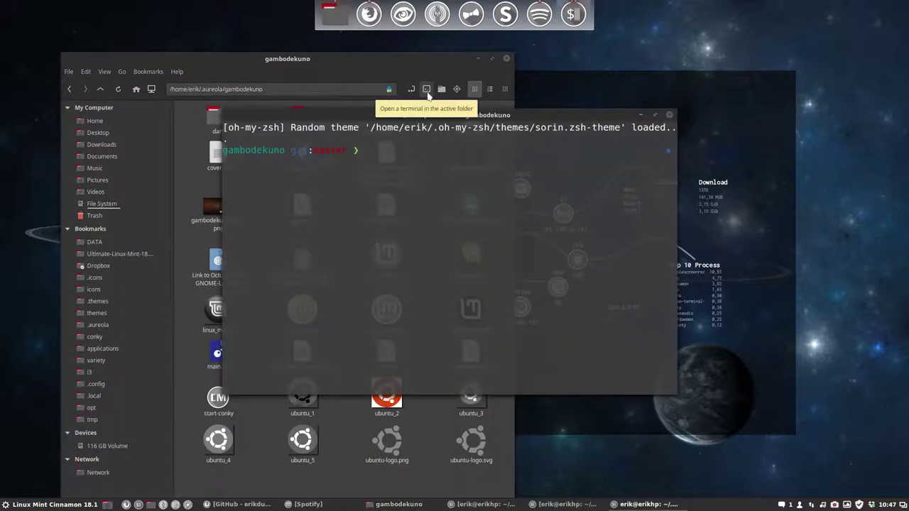
text(./in)
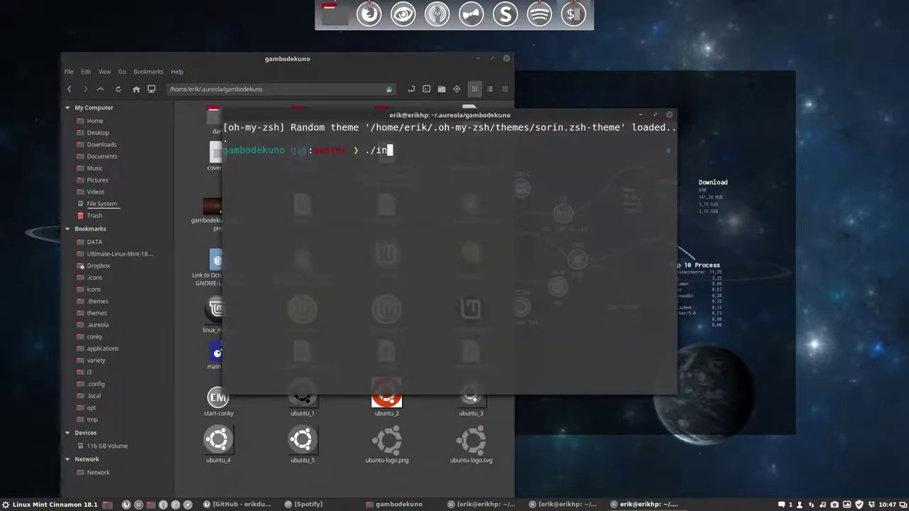
key(Tab)
key(Return)
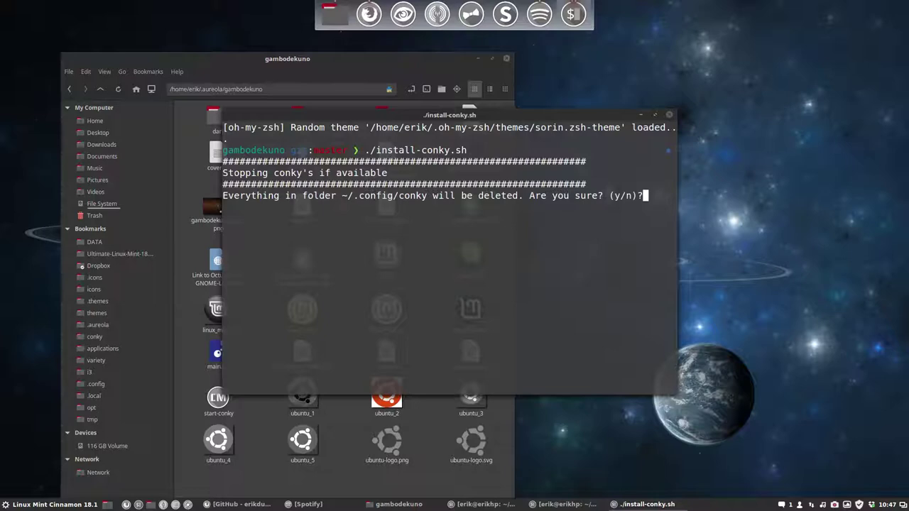
- Answer y to clearing ~/.config/conky for Gambodekuno, minimize the folder window and close the installation terminal
text(y)
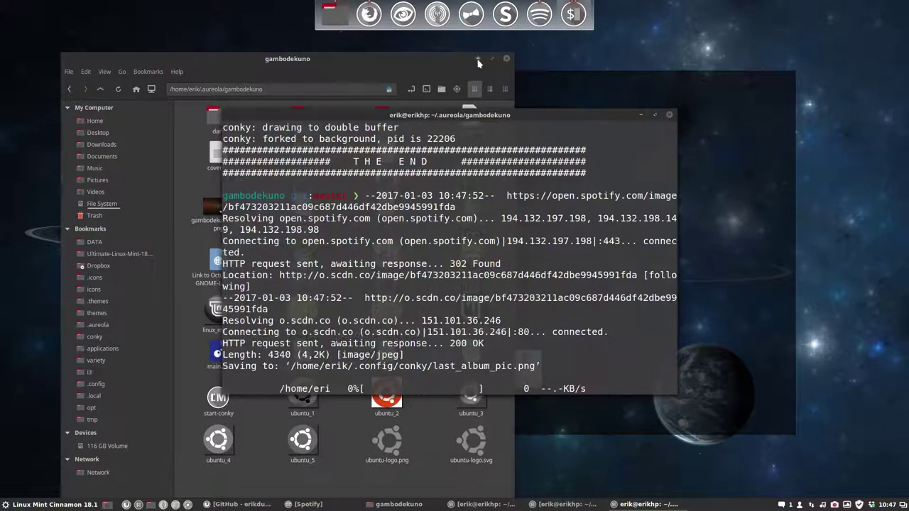
click(478, 61)
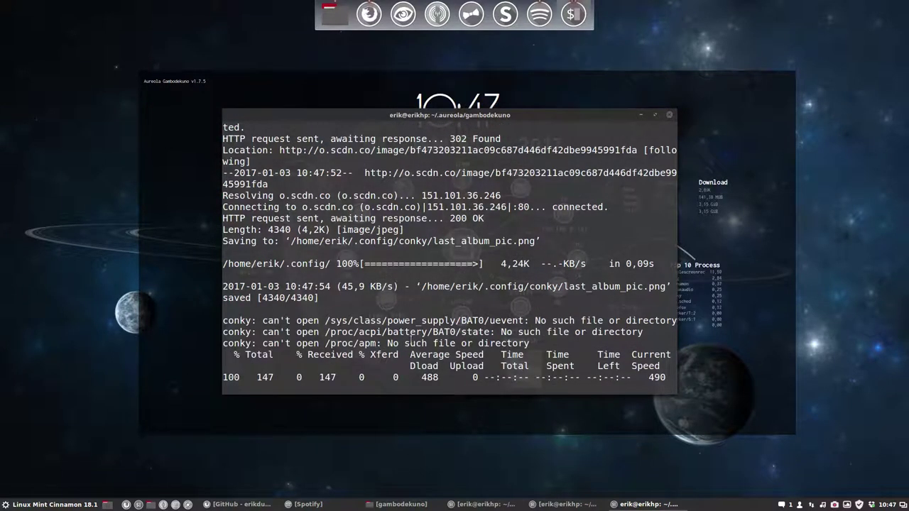
drag(359, 332, 453, 331)
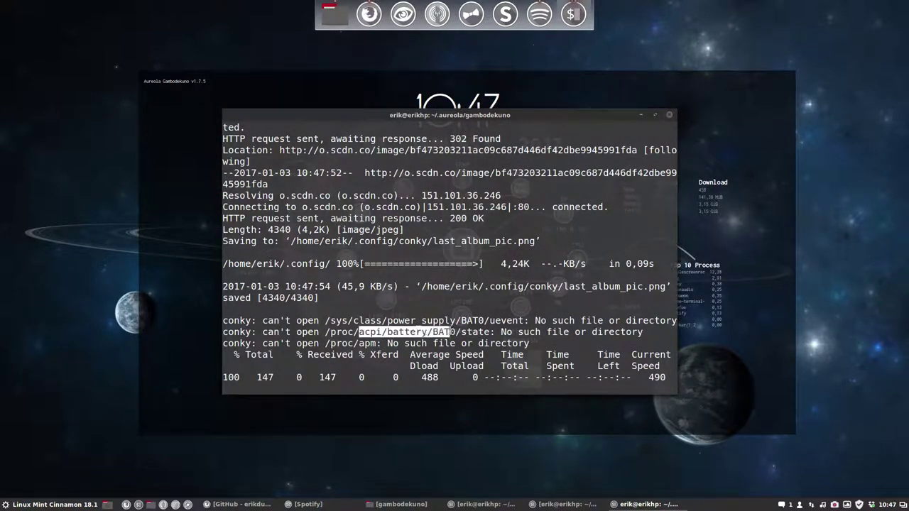
click(669, 115)
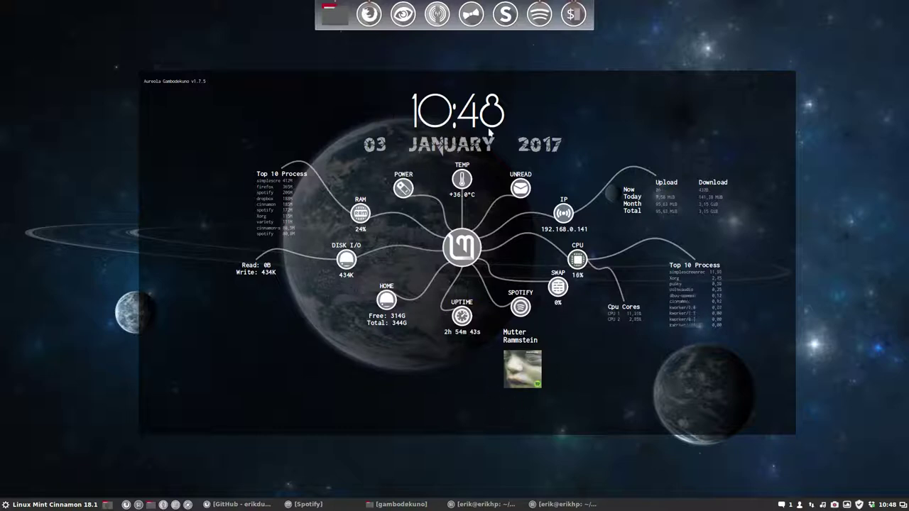
- Bring back the folder window, go up to .aureola, open lazuli and run ./install-conky.sh in a terminal there
click(398, 504)
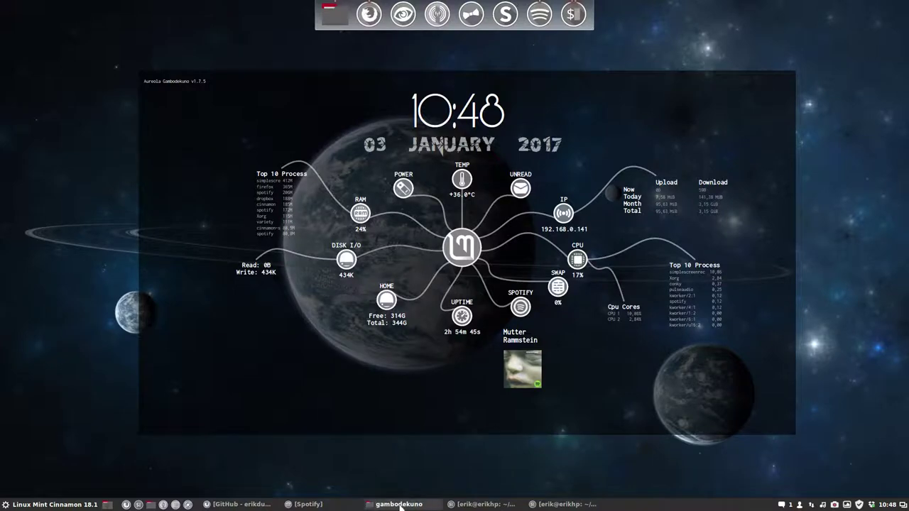
click(100, 89)
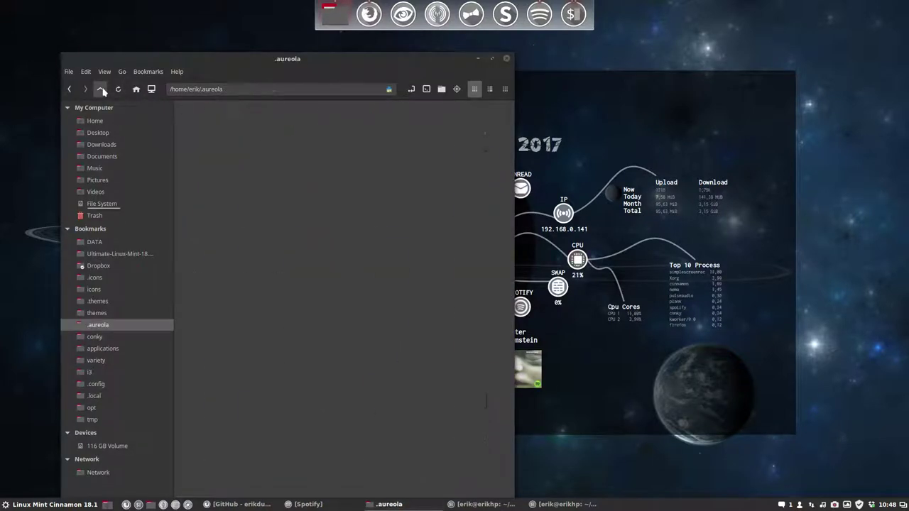
double_click(379, 158)
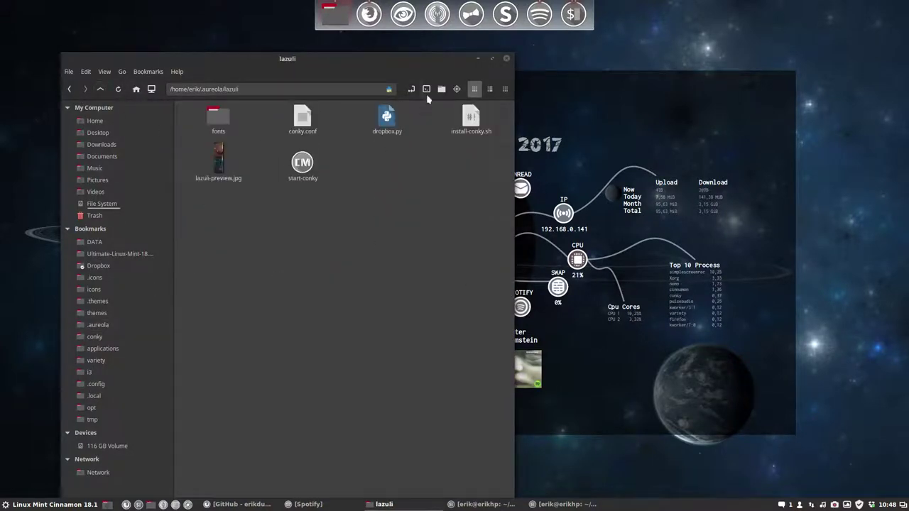
click(426, 90)
text(./install-conky.sh)
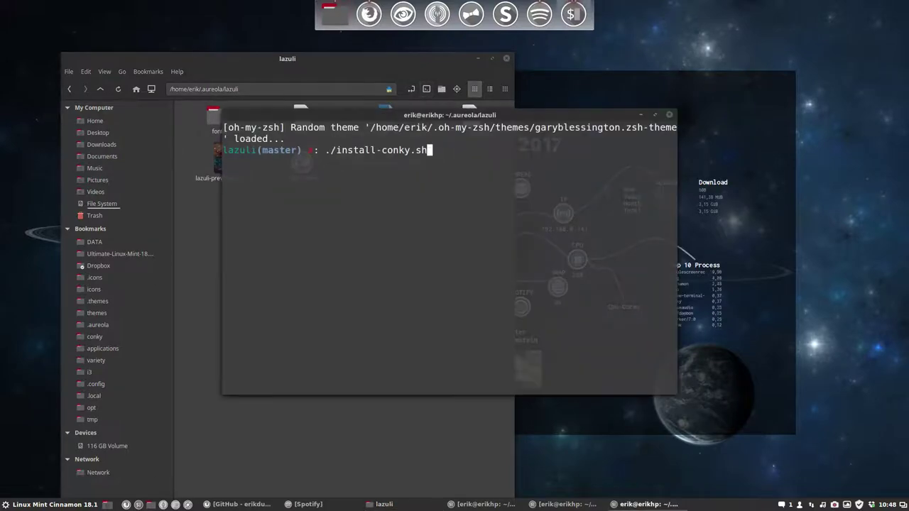
key(Return)
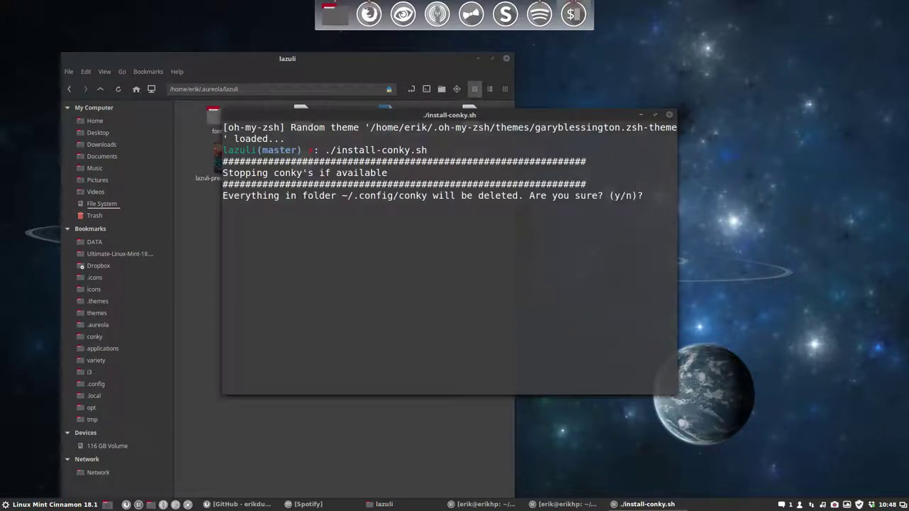
- Answer y to clearing ~/.config/conky for Lazuli and close the installation terminal
text(y)
key(Return)
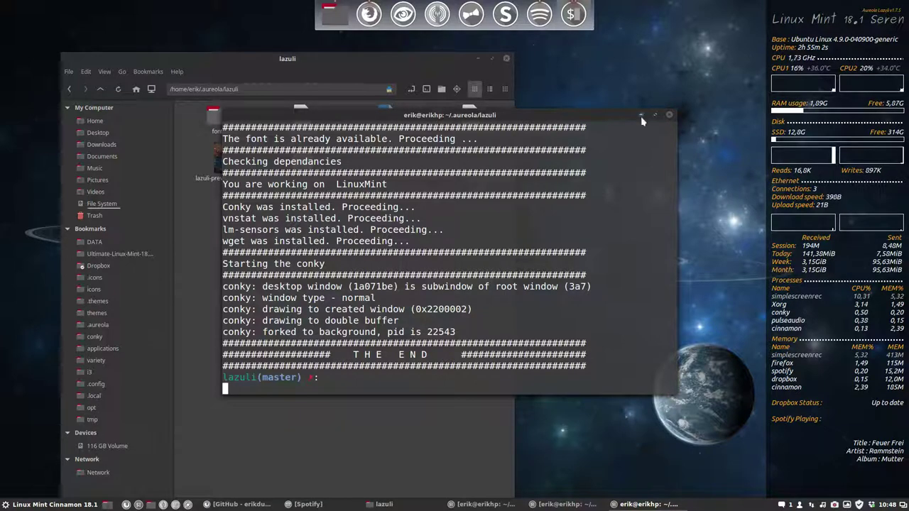
click(669, 115)
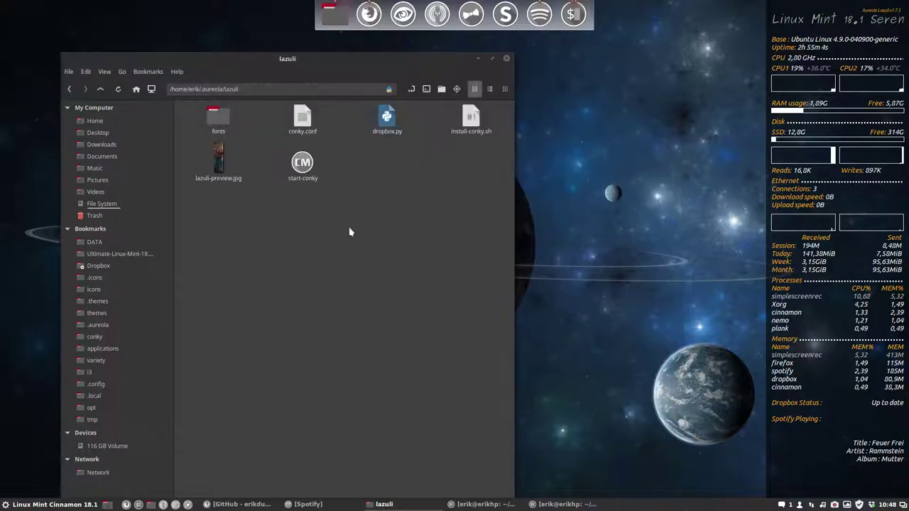
- Go up to .aureola, open lazuli8core and run ./install-conky.sh in a terminal there
click(102, 89)
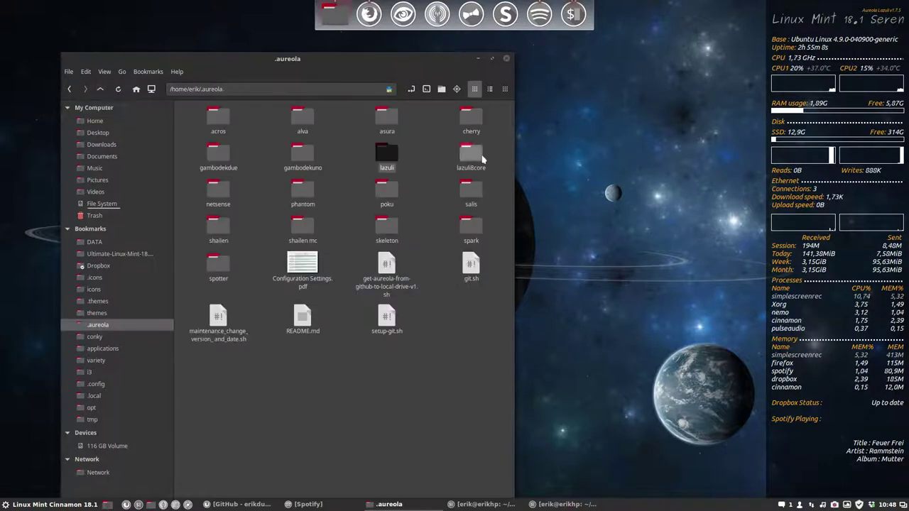
double_click(475, 154)
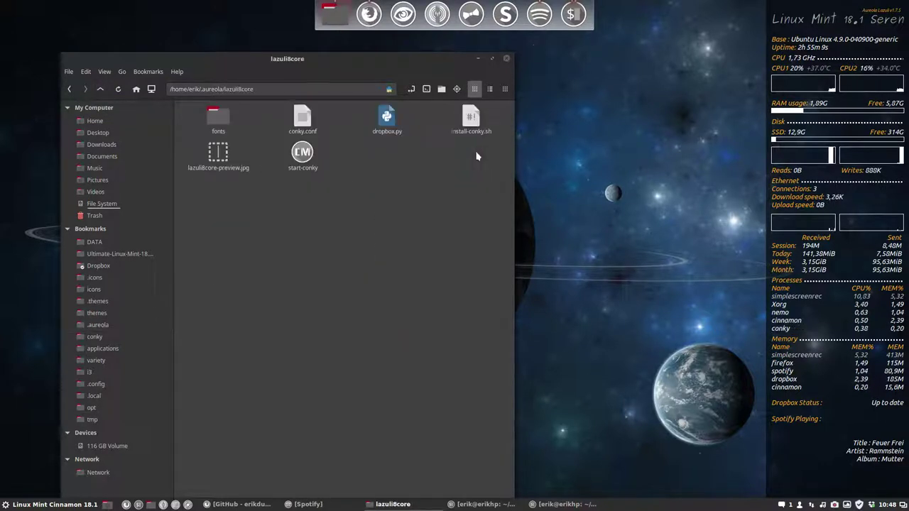
click(427, 89)
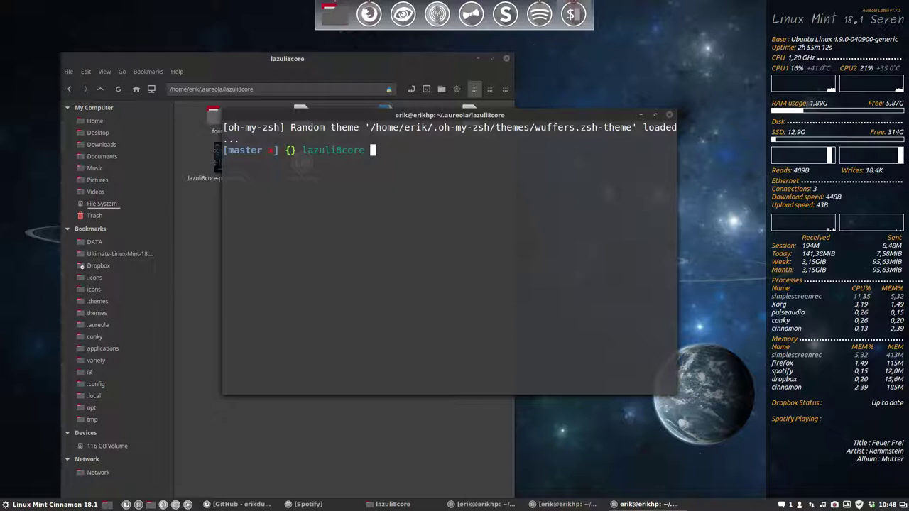
text(./in)
key(Tab)
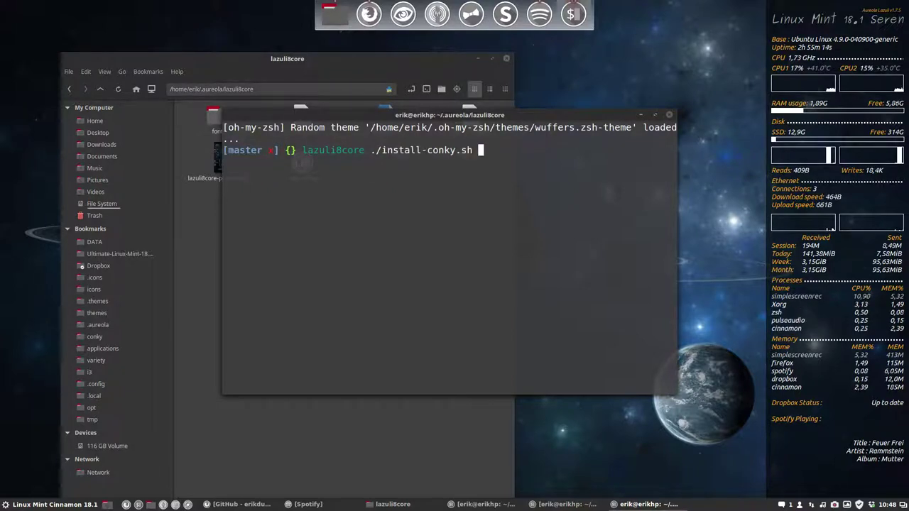
key(Return)
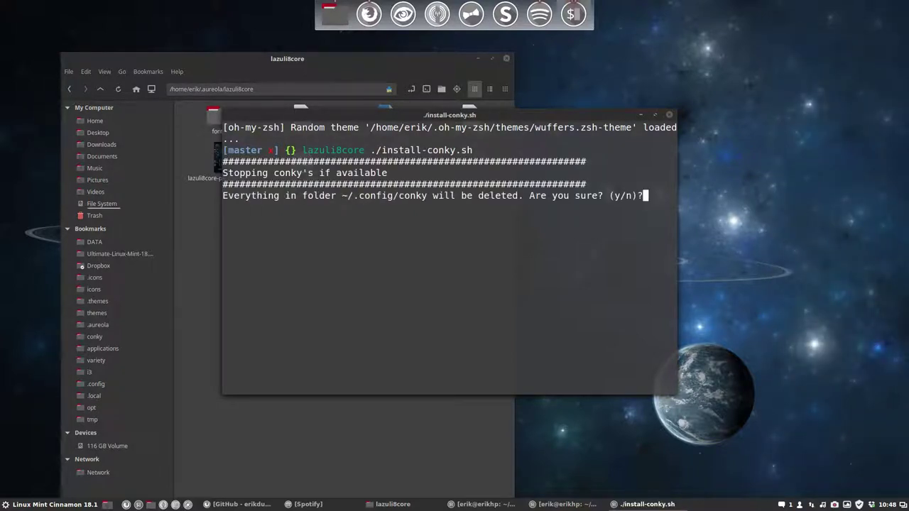
- Answer y to clearing ~/.config/conky and to installing the missing font for Lazuli8core, and close the terminal
text(y/n)?)
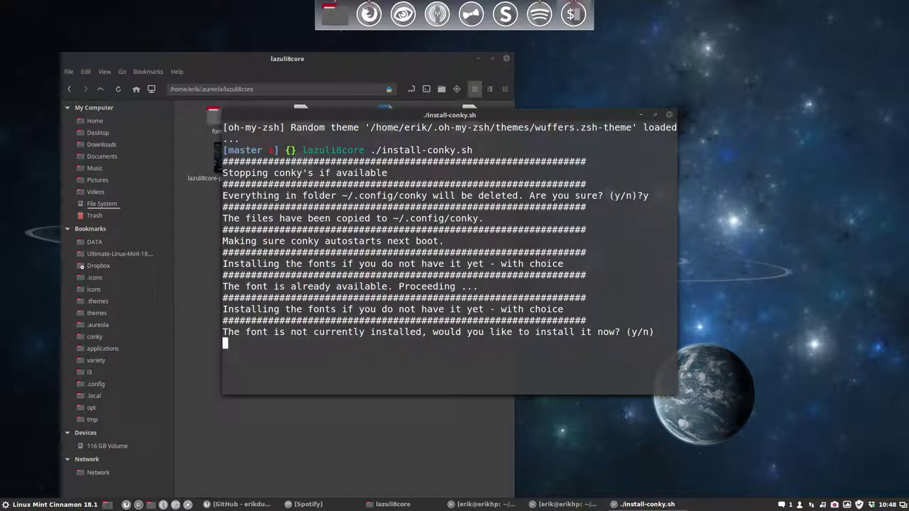
text(y)
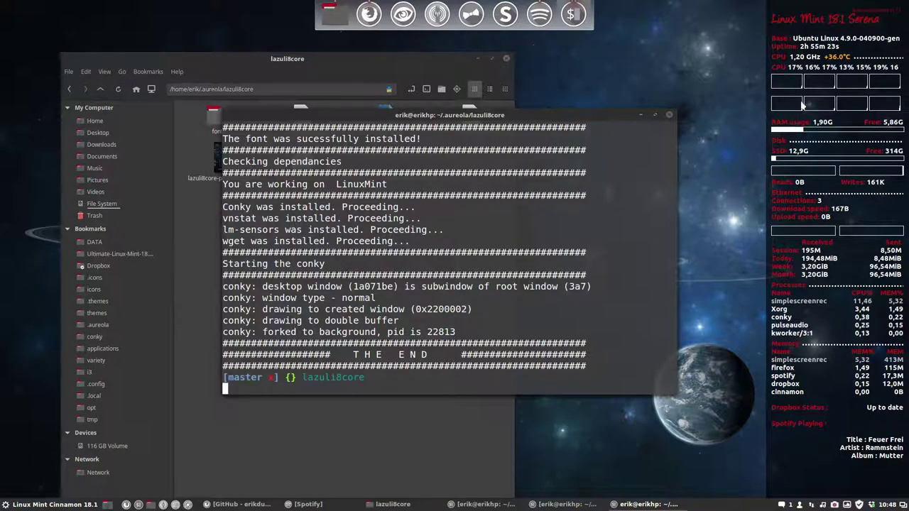
click(668, 114)
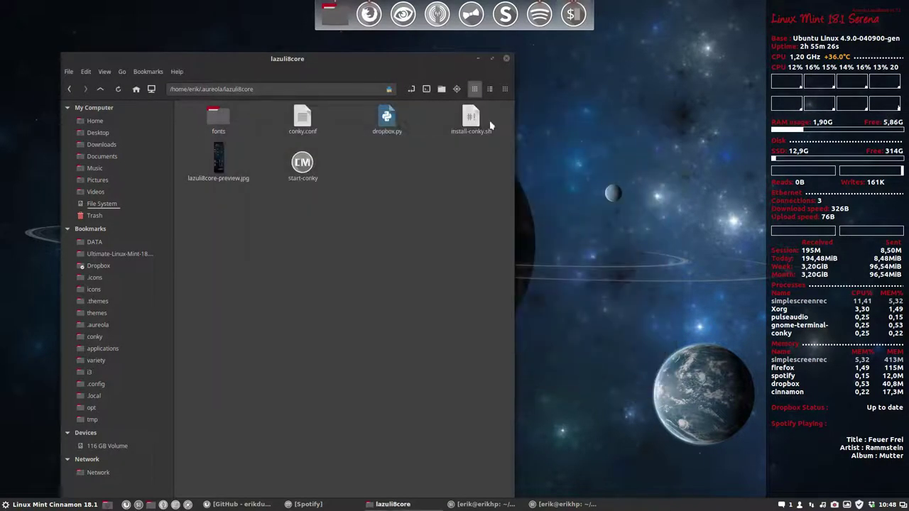
- Go up to .aureola, open netsense and run ./install-conky.sh in a terminal there
click(100, 89)
double_click(218, 191)
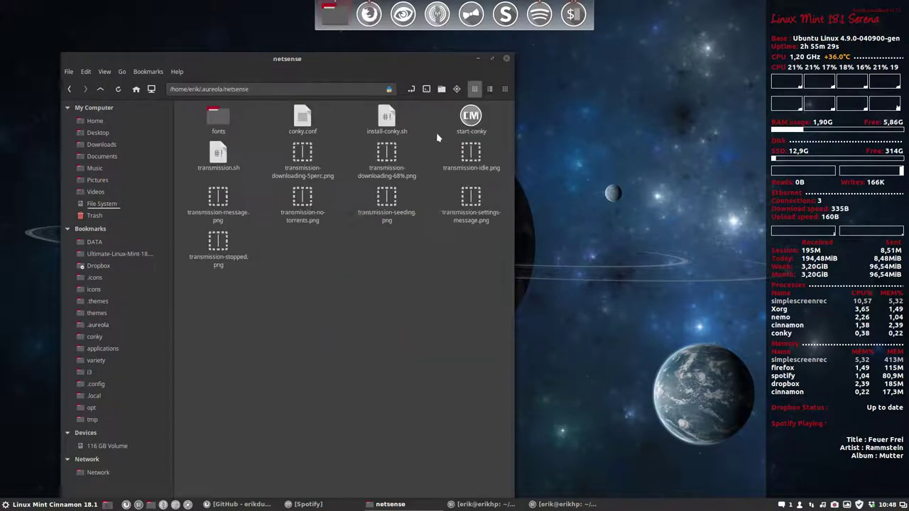
click(426, 89)
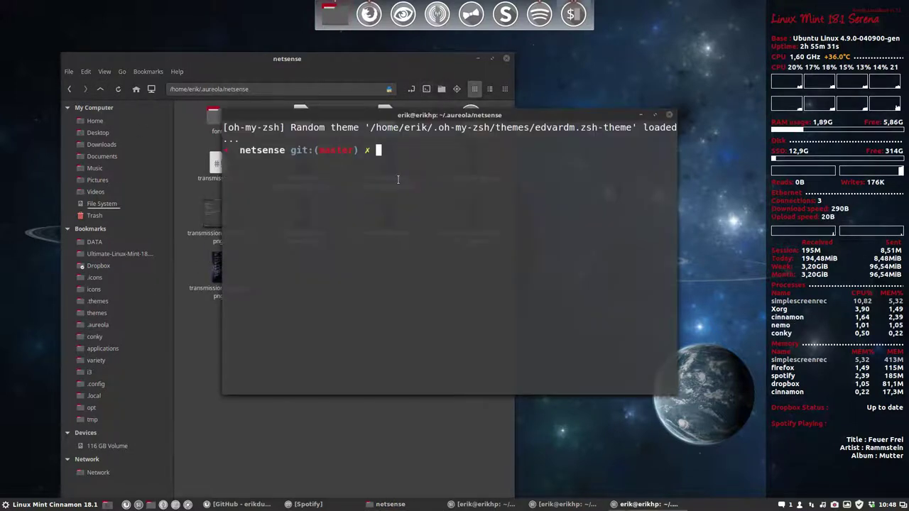
text(./)
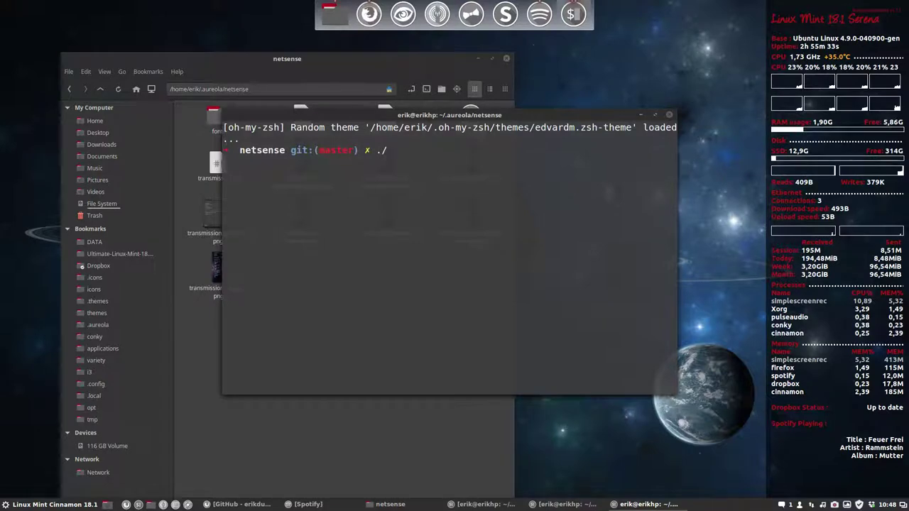
text(install-conky.sh)
key(Return)
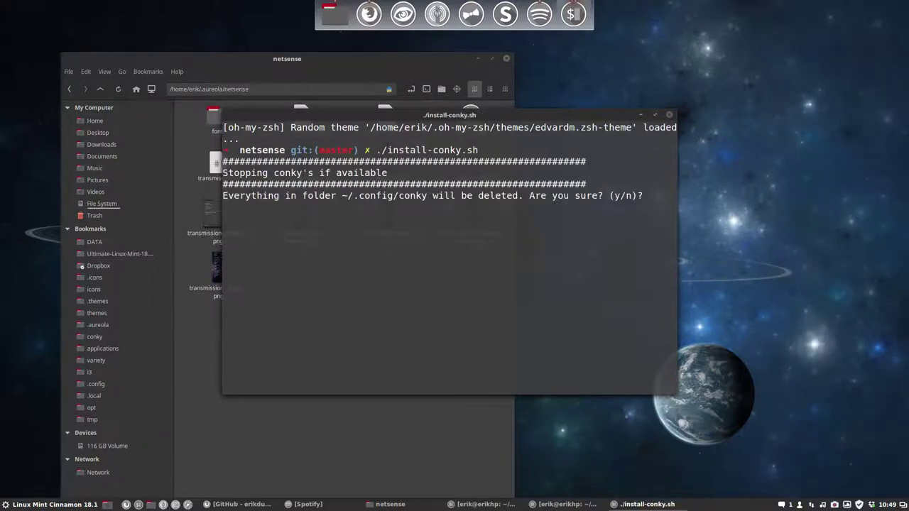
- Answer y to clearing ~/.config/conky and y to installing the missing font for Netsense
text(y)
key(Return)
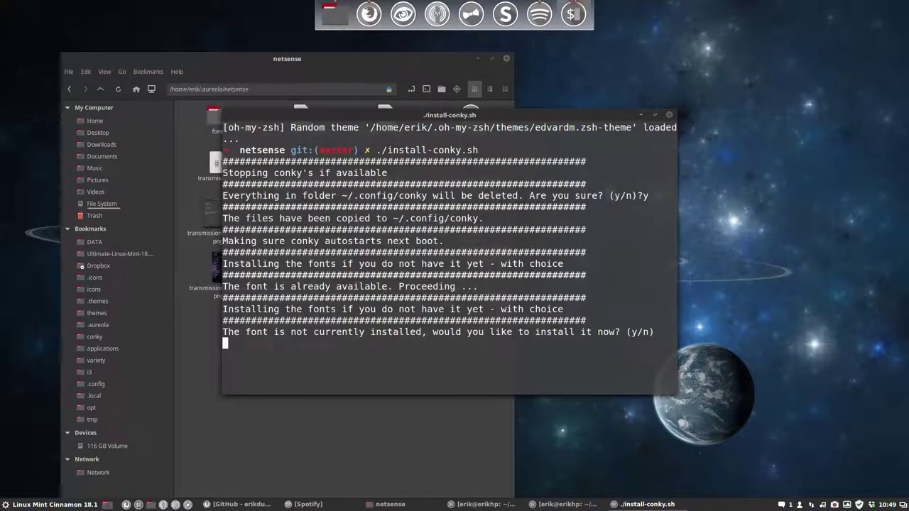
text(y)
key(Return)
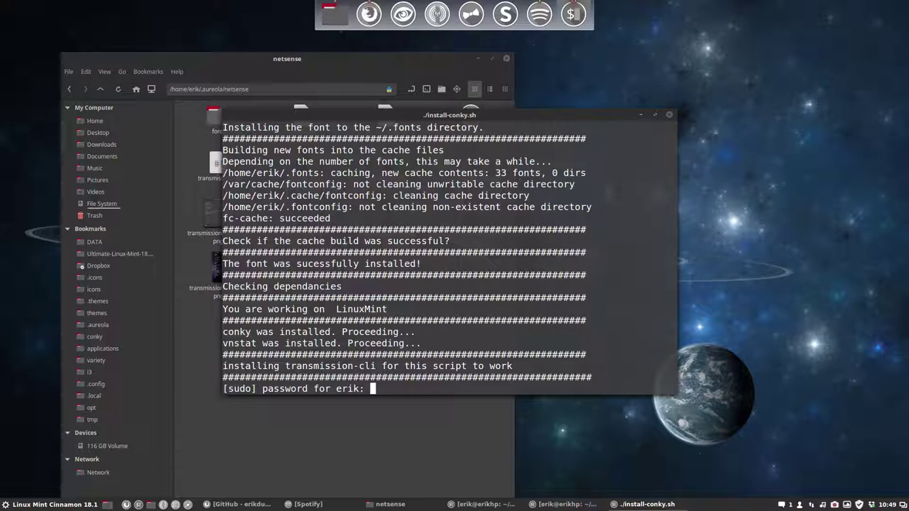
- Enter the sudo password to install transmission-cli for Netsense, and close the terminal once the script ends
key(Return)
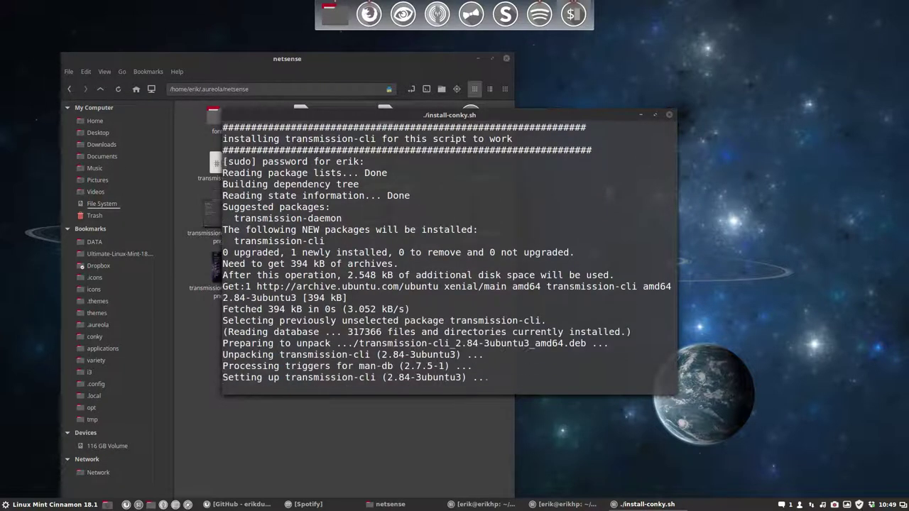
scroll(473, 185, up, 1)
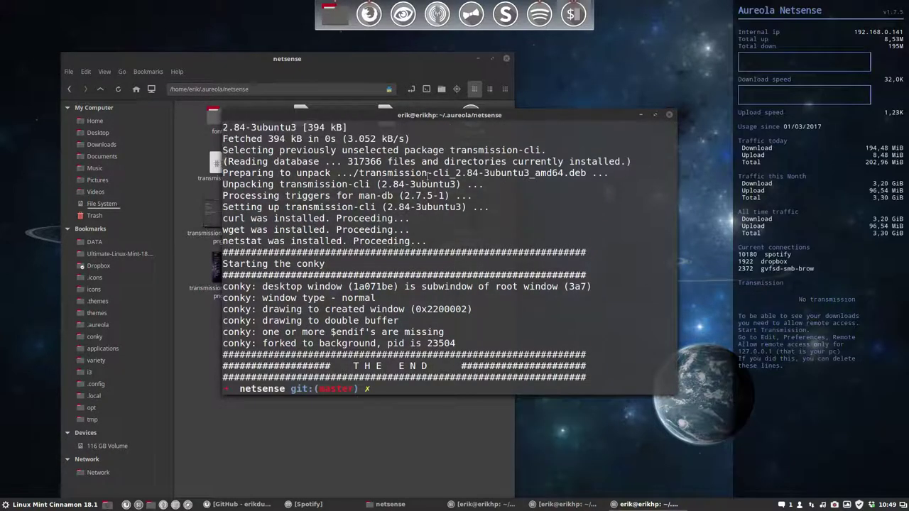
drag(427, 175, 452, 175)
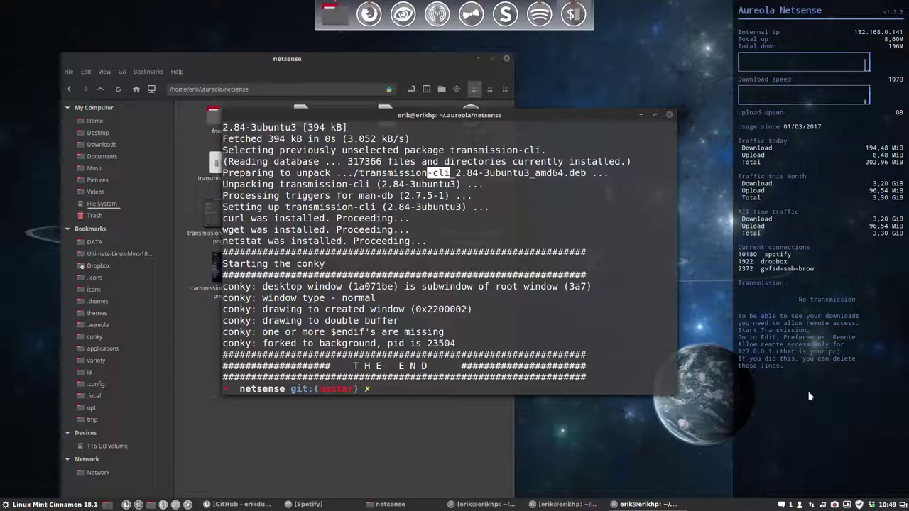
click(671, 115)
- Go up to .aureola, open phantom and run ./install-conky.sh in a terminal there
click(101, 91)
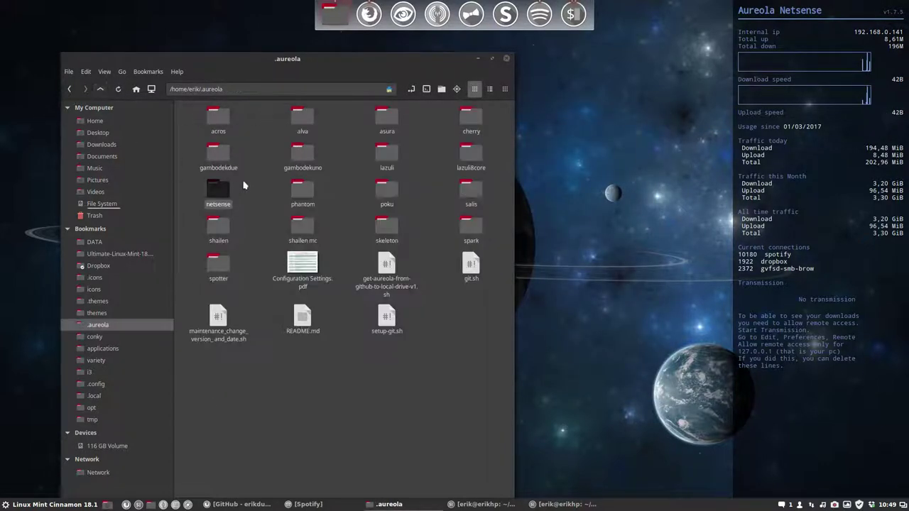
double_click(301, 188)
click(427, 89)
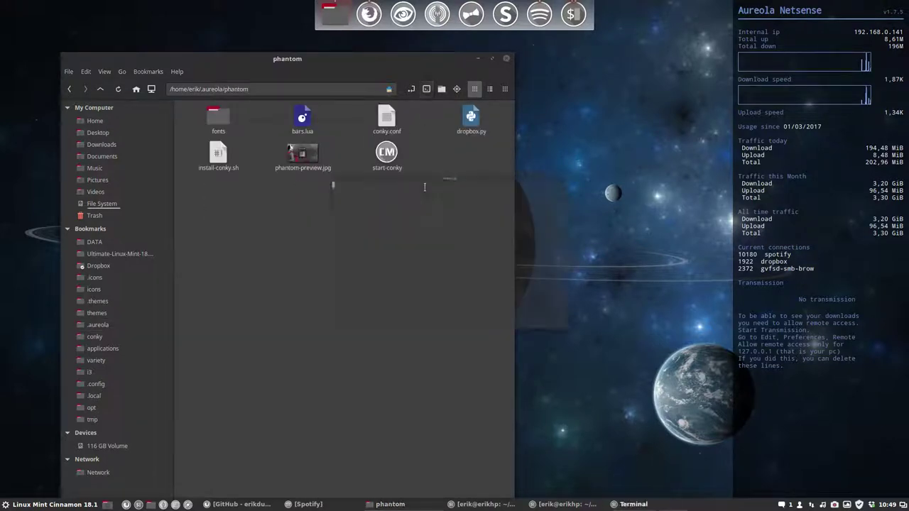
text(./ins)
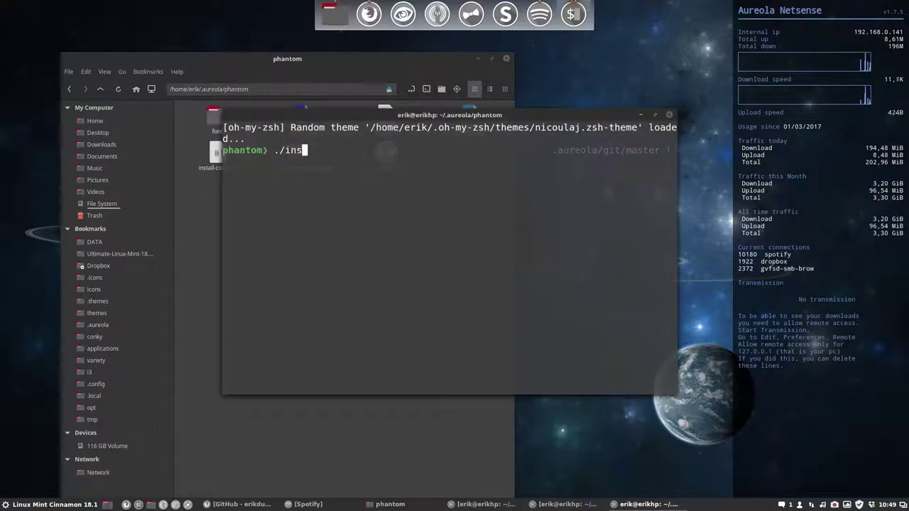
key(Tab)
key(Return)
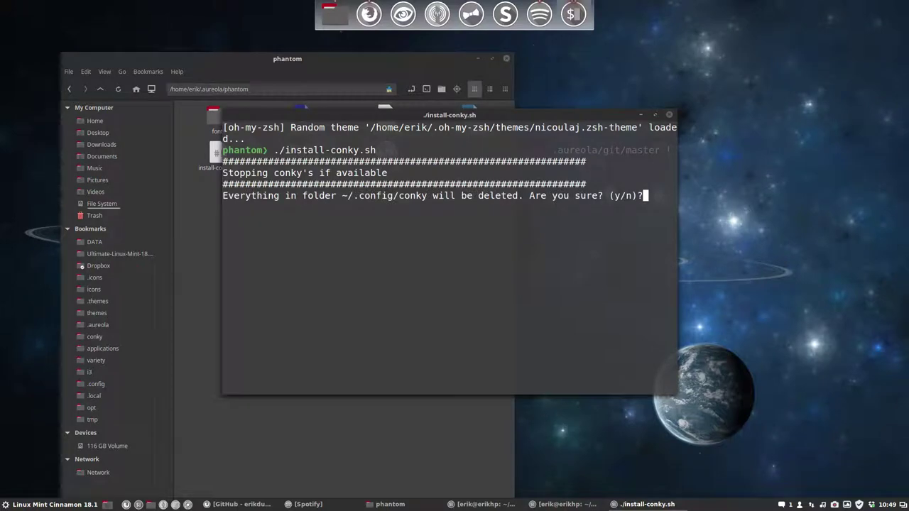
- Answer y to clearing ~/.config/conky and to installing the missing font for Phantom, and close the terminal
text(y)
key(Return)
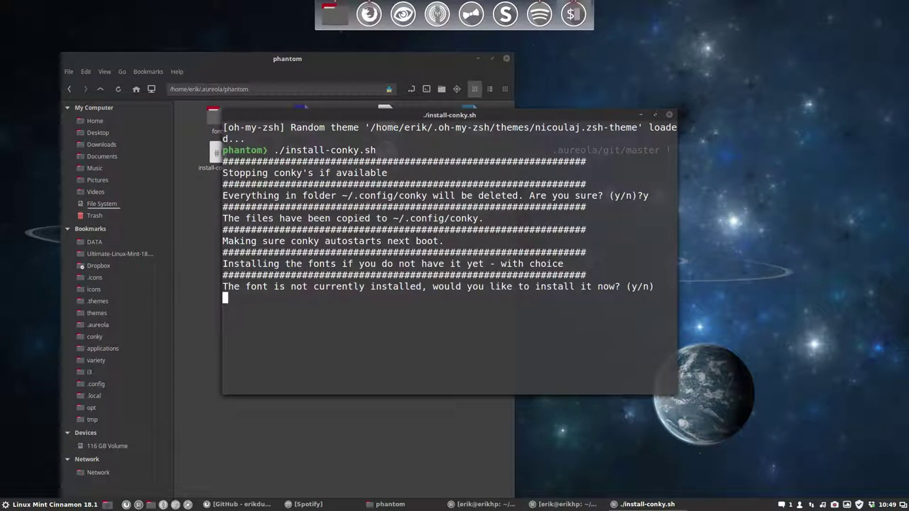
text(y)
key(Return)
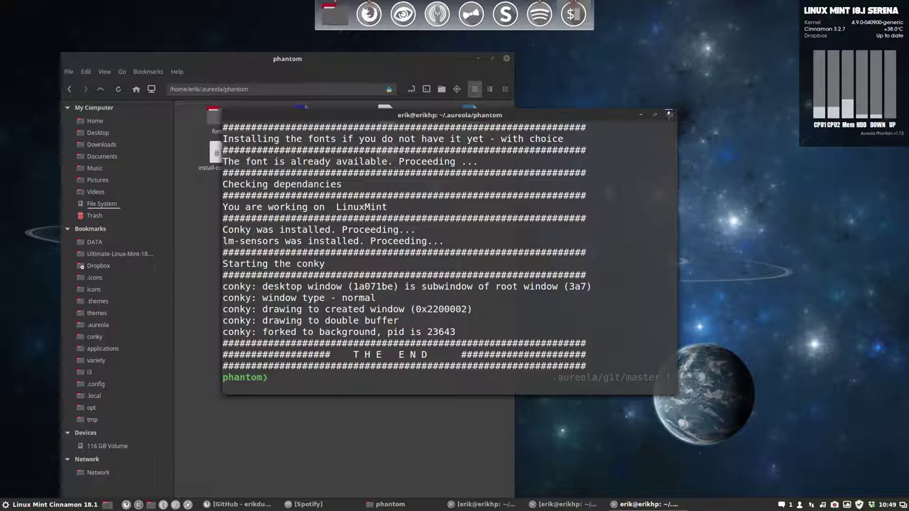
click(672, 116)
- Go up to .aureola, open poku and run ./install-conky.sh in a terminal there
click(100, 91)
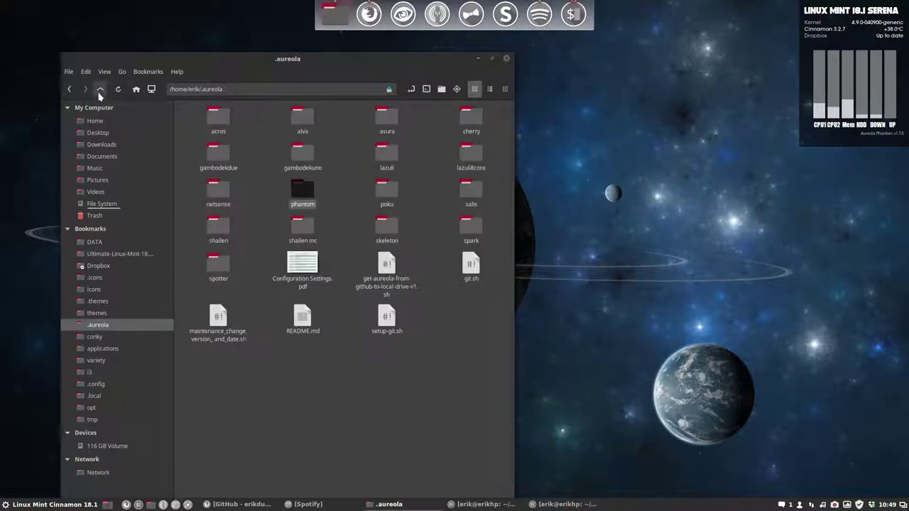
double_click(383, 194)
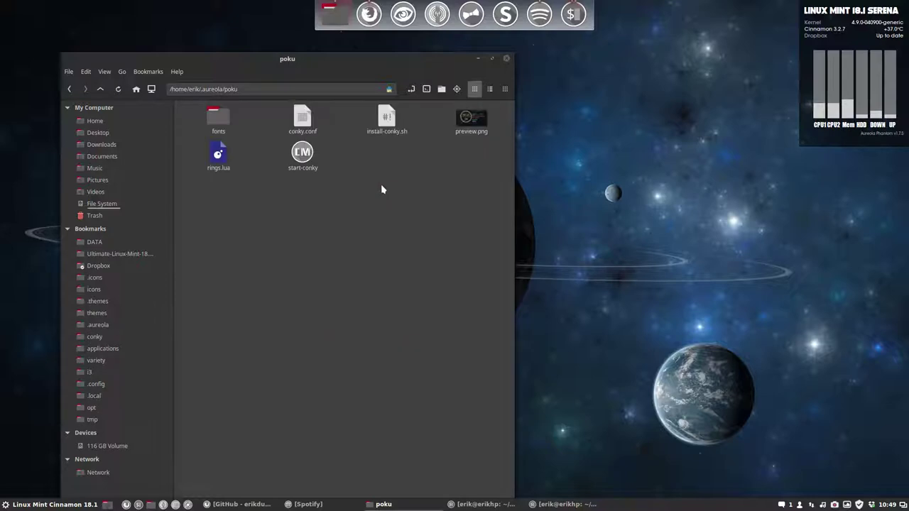
click(426, 88)
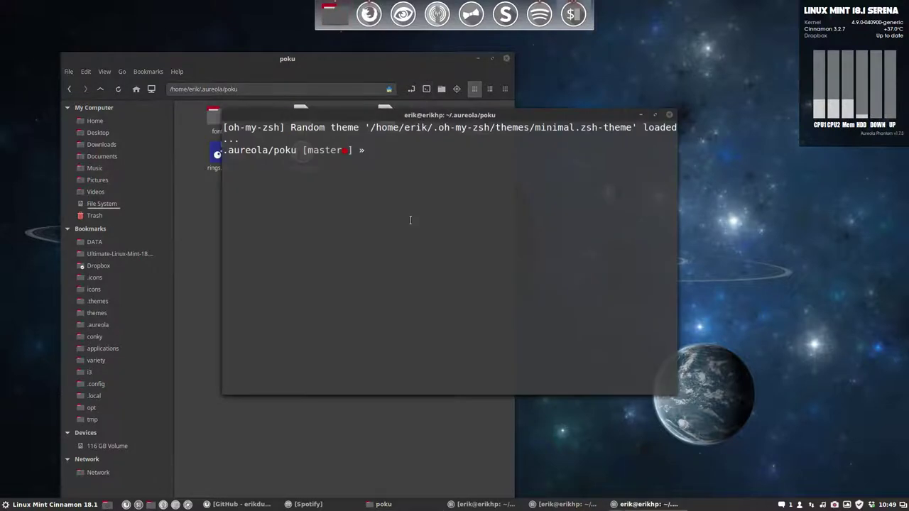
text(./install-conky.sh)
key(Return)
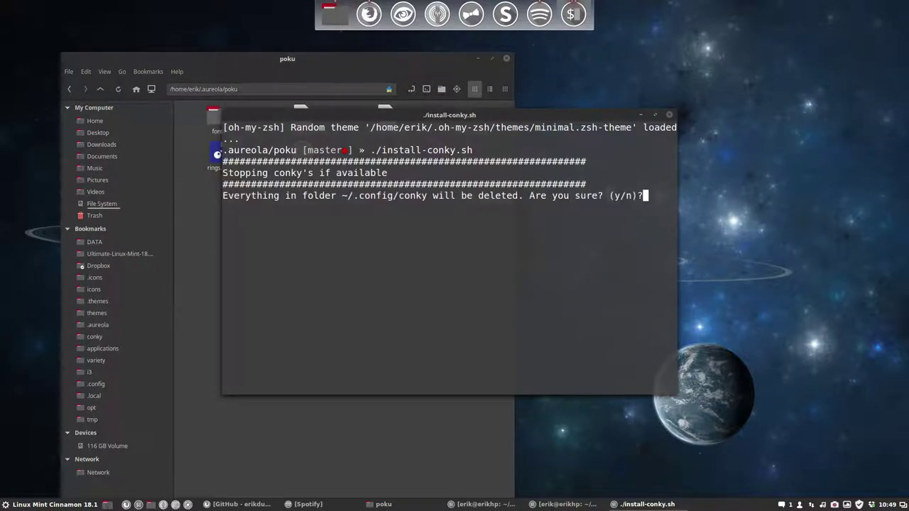
- Rerun ./install-conky.sh for Poku, answer y to clearing ~/.config/conky, and close the terminal once the script ends
key(Return)
key(Up)
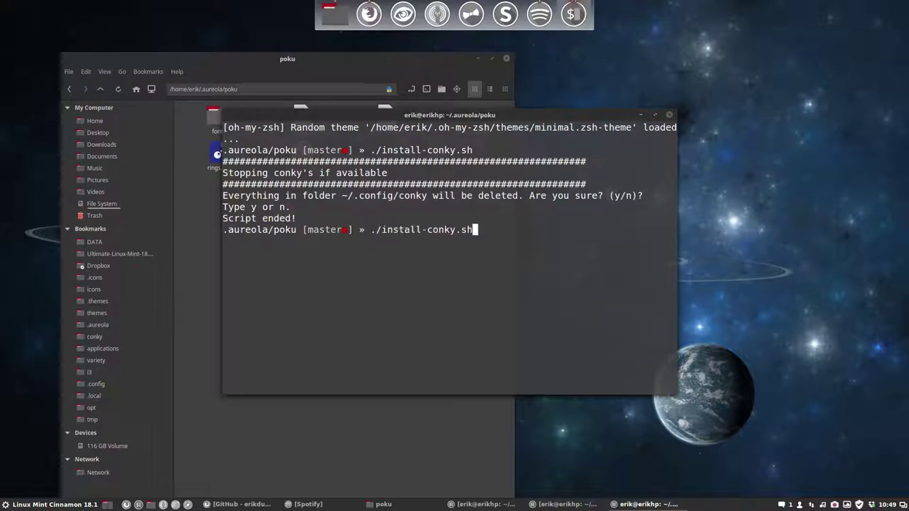
key(Return)
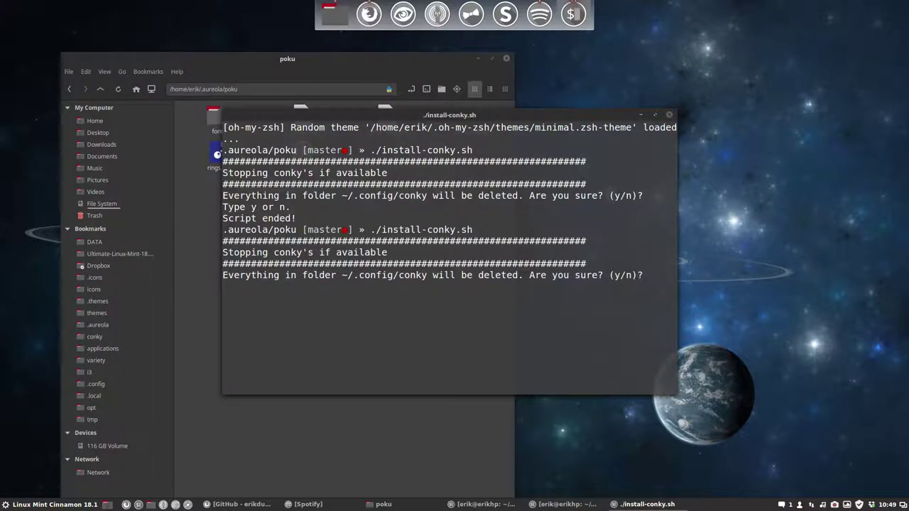
text(y)
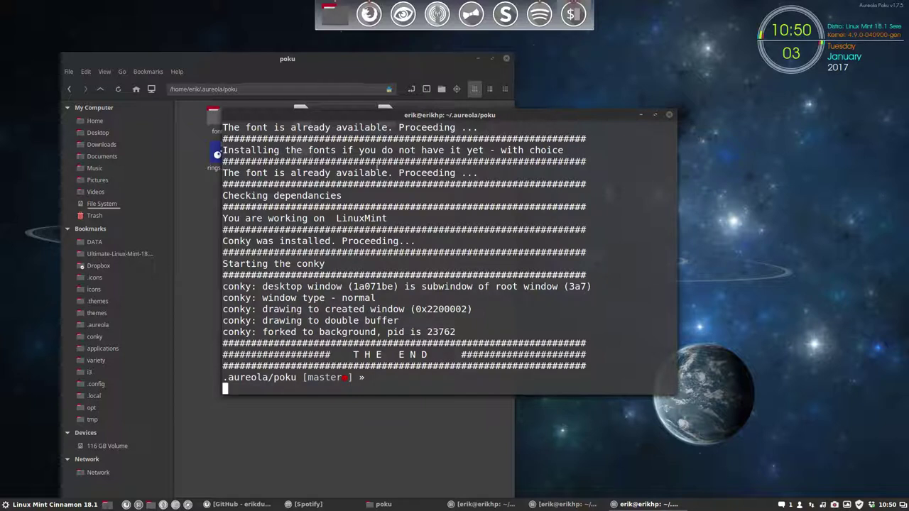
click(669, 114)
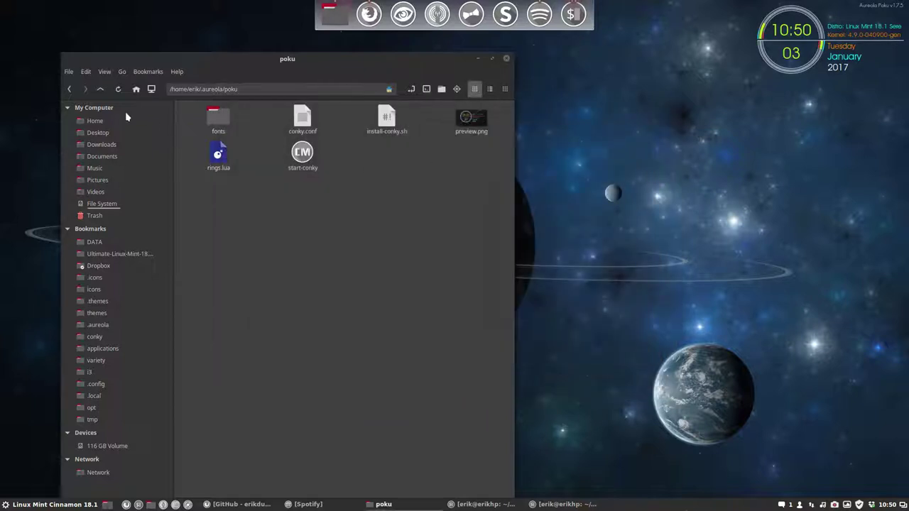
- Go up to .aureola, open salis and run ./install-conky.sh in a terminal there
click(100, 90)
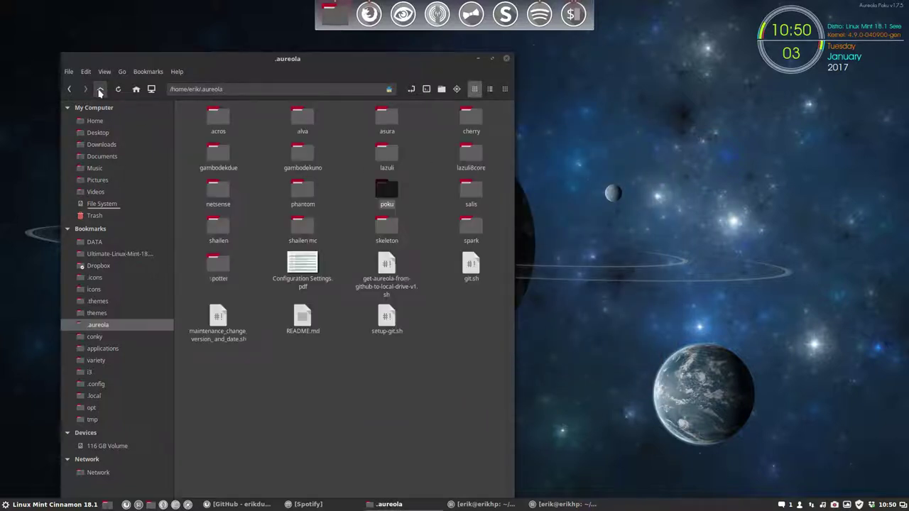
double_click(466, 192)
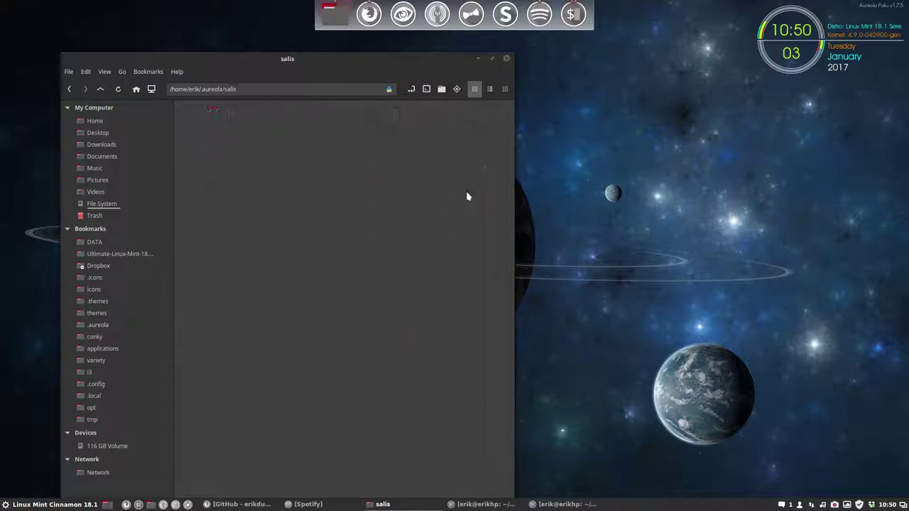
click(427, 89)
text(./install-conky.sh)
key(Return)
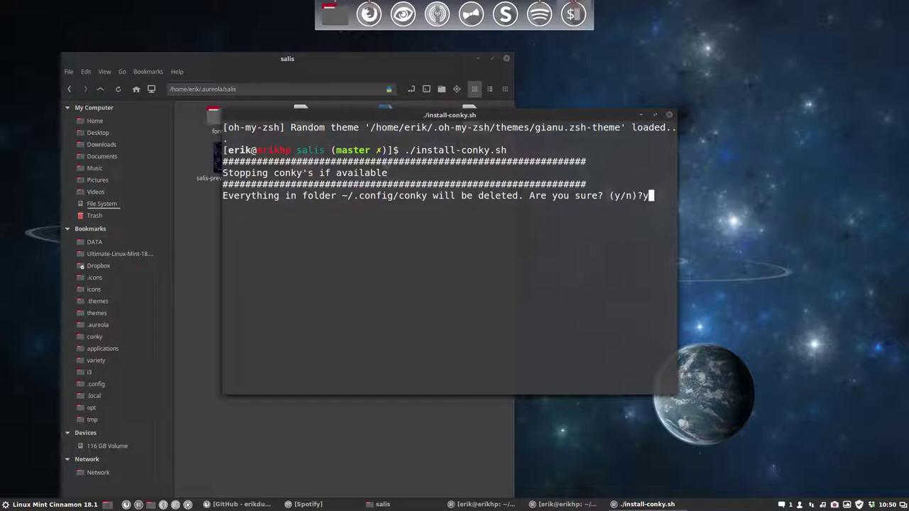
- Answer y to clearing ~/.config/conky, enter the sudo password for the dmidecode rights, and close the terminal once Salis has started
text(y)
key(Return)
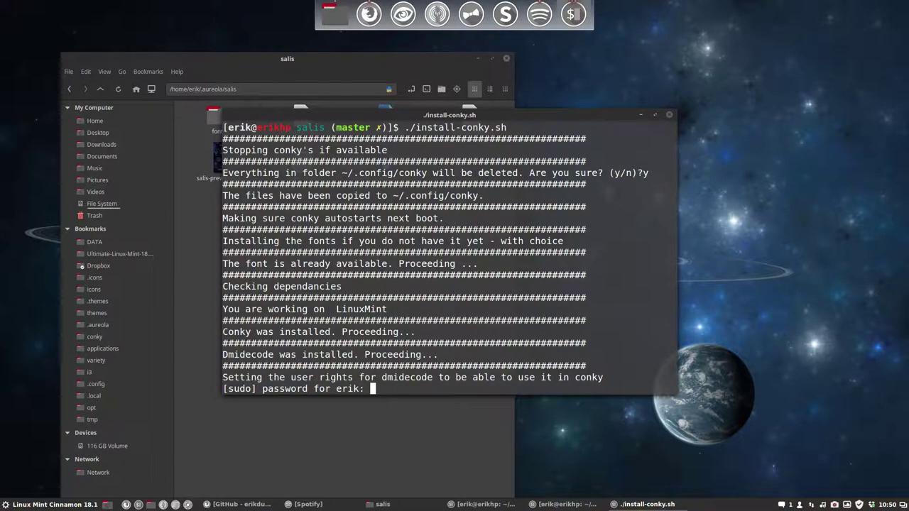
key(Return)
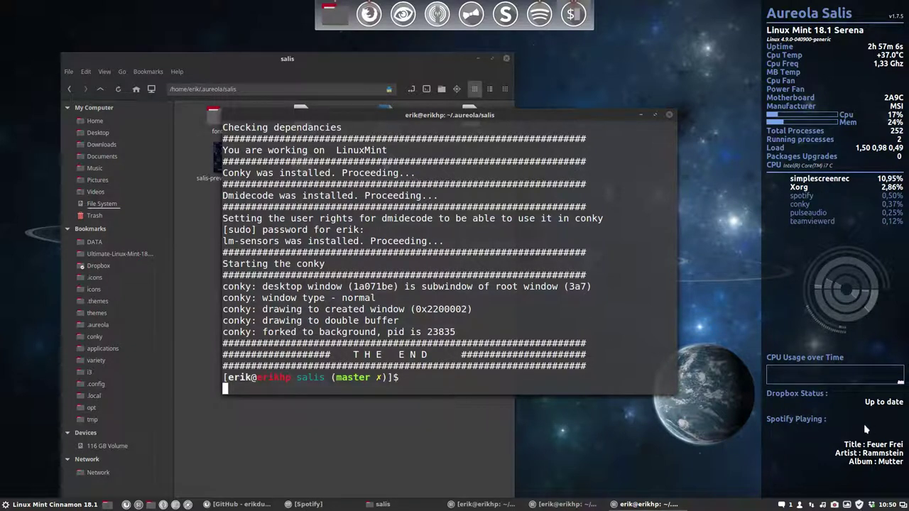
click(670, 116)
- Install Shailen by running ./install-conky.sh in a terminal in .aureola/shailen, answering y to clearing ~/.config/conky, and close the terminal
click(101, 89)
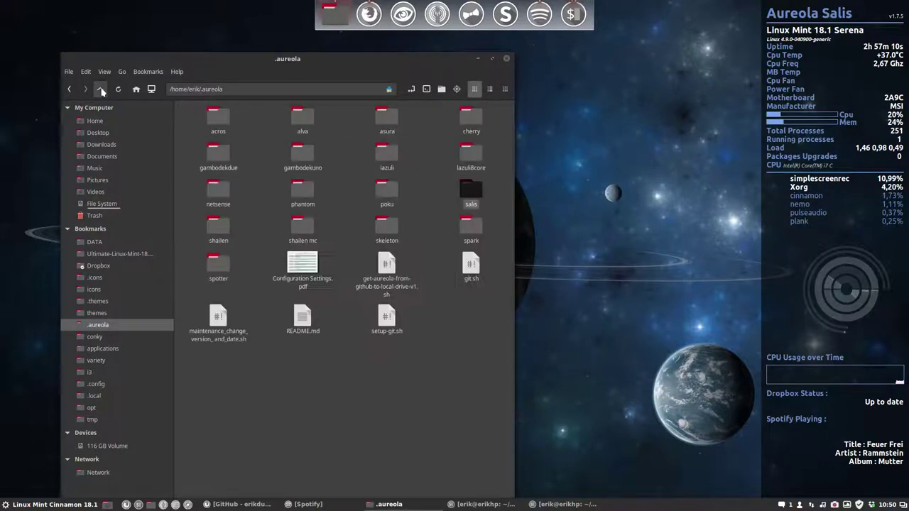
double_click(219, 230)
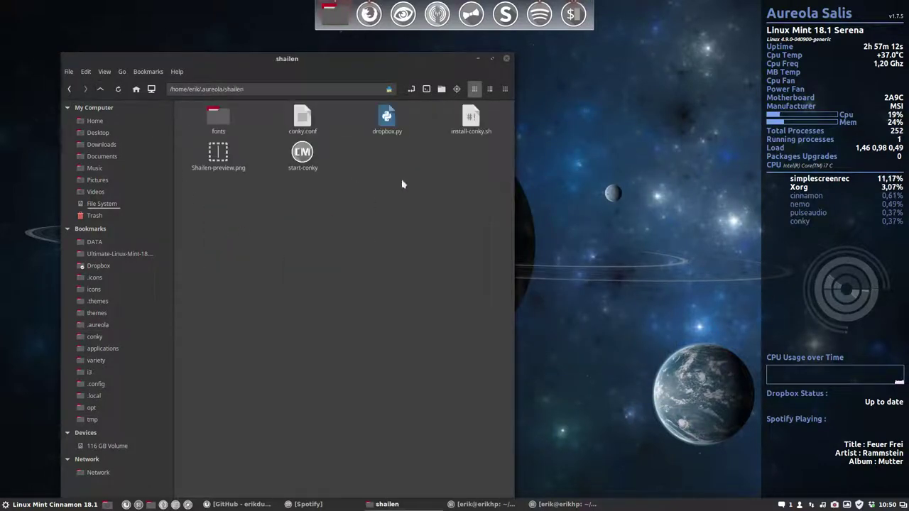
click(426, 89)
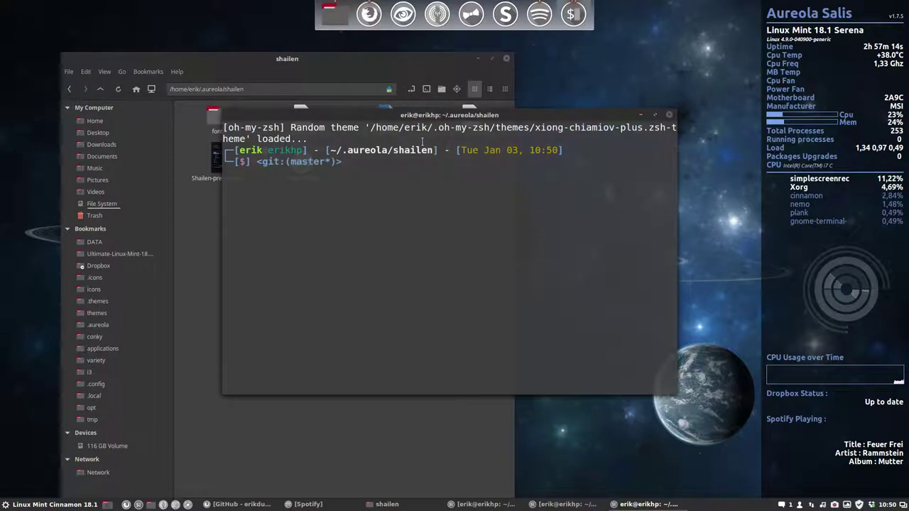
text(./install-conky.sh)
key(Return)
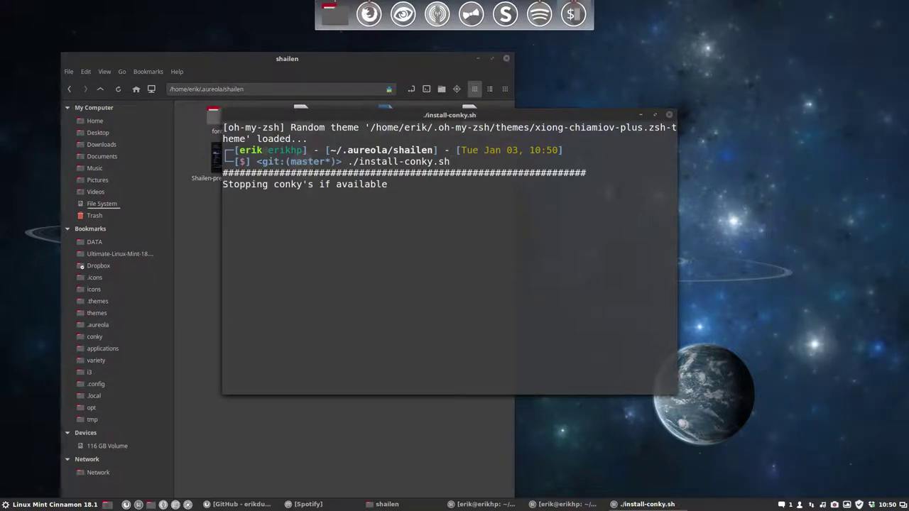
text(y)
key(Return)
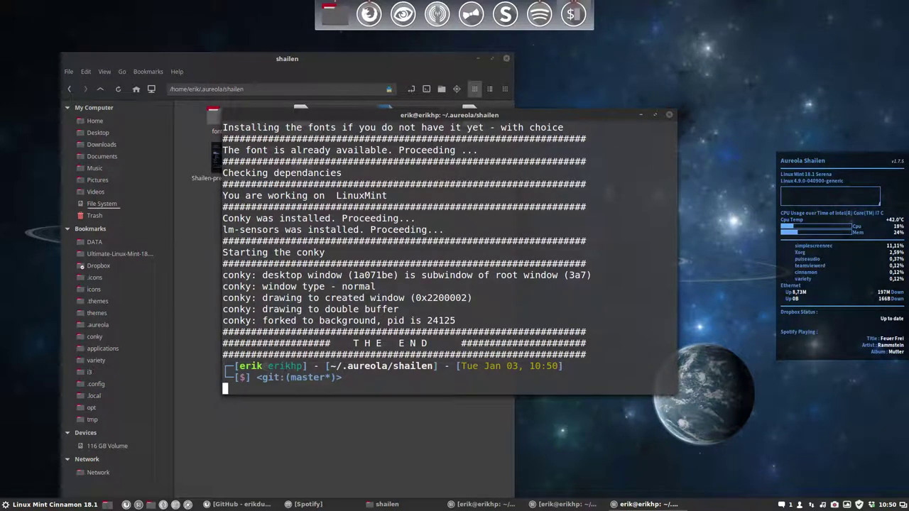
click(669, 115)
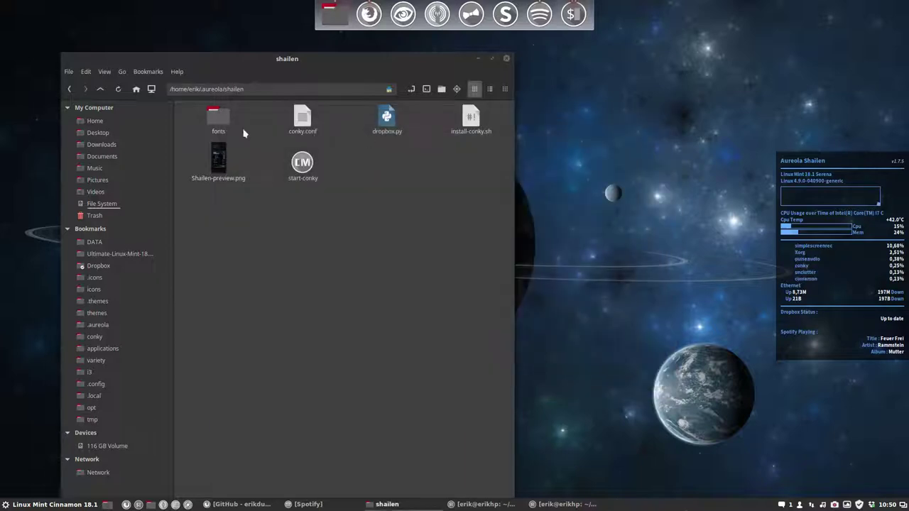
- Install Shailen MC by running ./install-conky.sh in a terminal in .aureola/shailen mc, answering y to clearing ~/.config/conky, and close the terminal
click(100, 89)
double_click(302, 226)
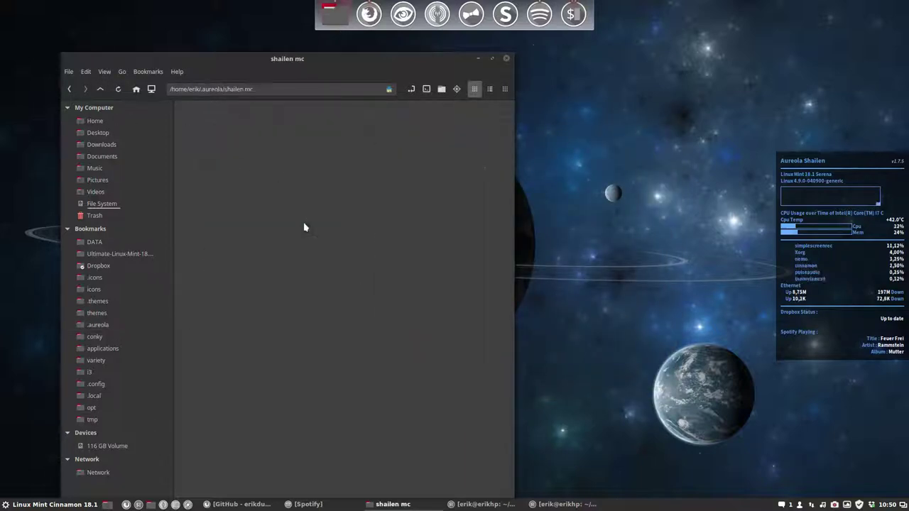
click(426, 89)
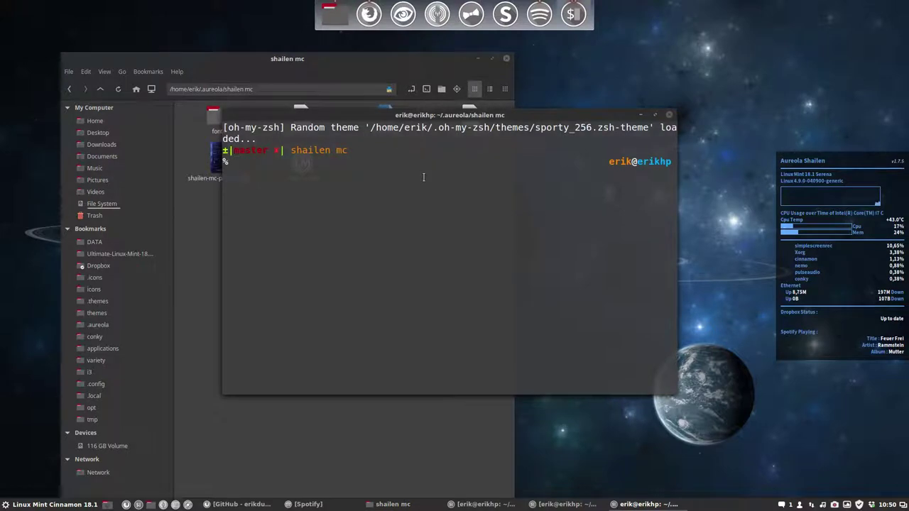
text(./in)
key(Tab)
key(Return)
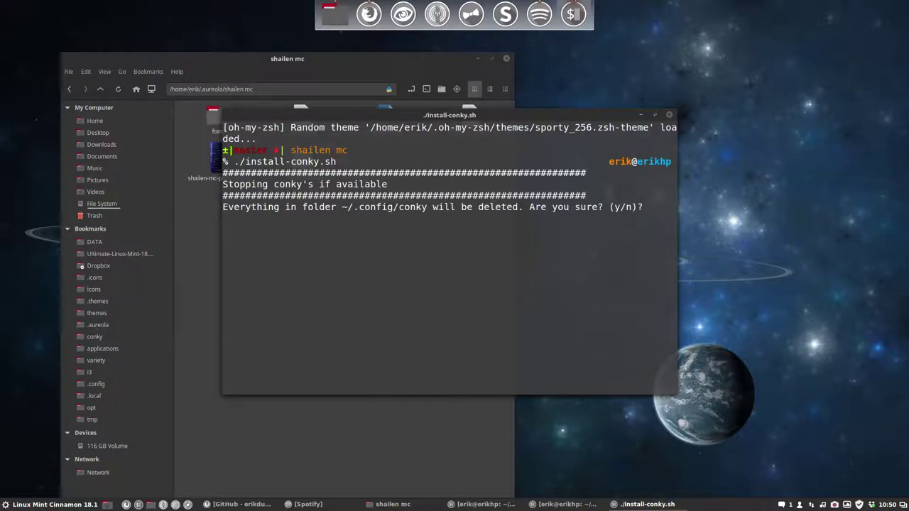
text(y)
key(Return)
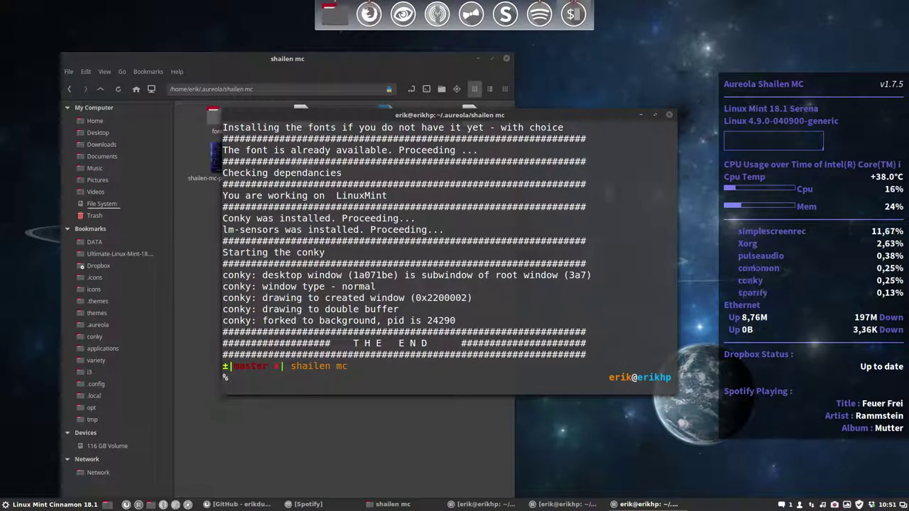
click(669, 114)
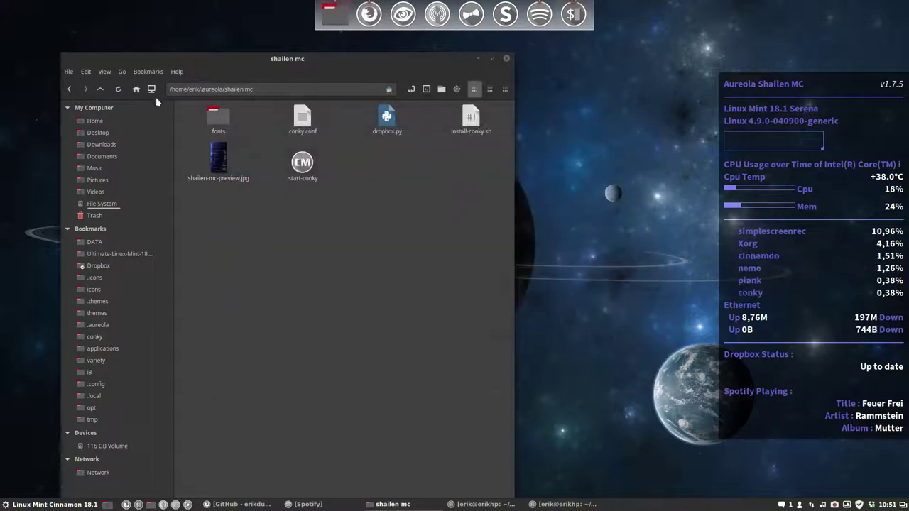
- Install Skeleton by running ./install-conky.sh in a terminal in .aureola/skeleton, answering y to clearing ~/.config/conky, and close the terminal
click(100, 89)
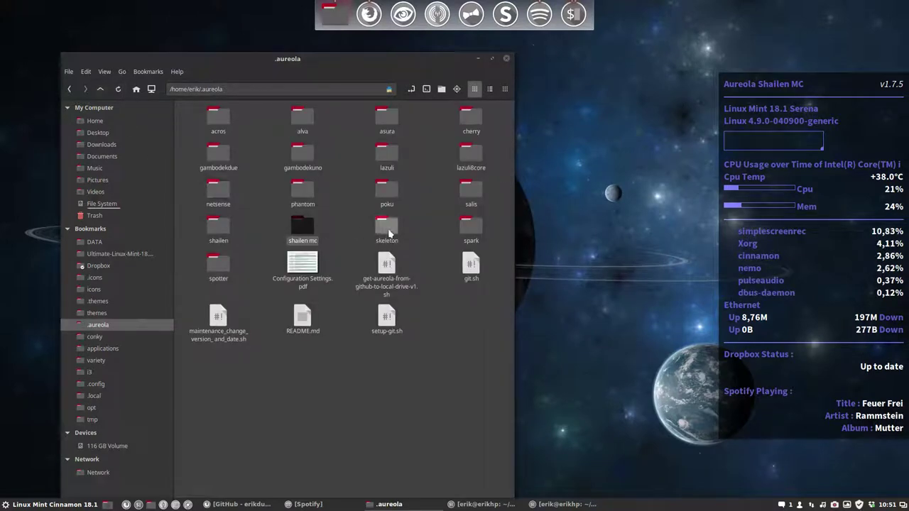
double_click(387, 227)
click(426, 89)
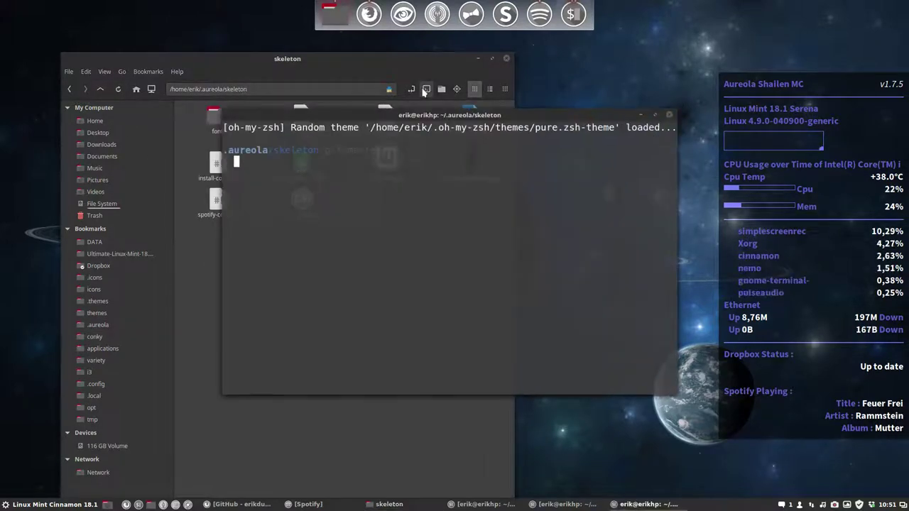
text(./install-conky.sh)
key(Return)
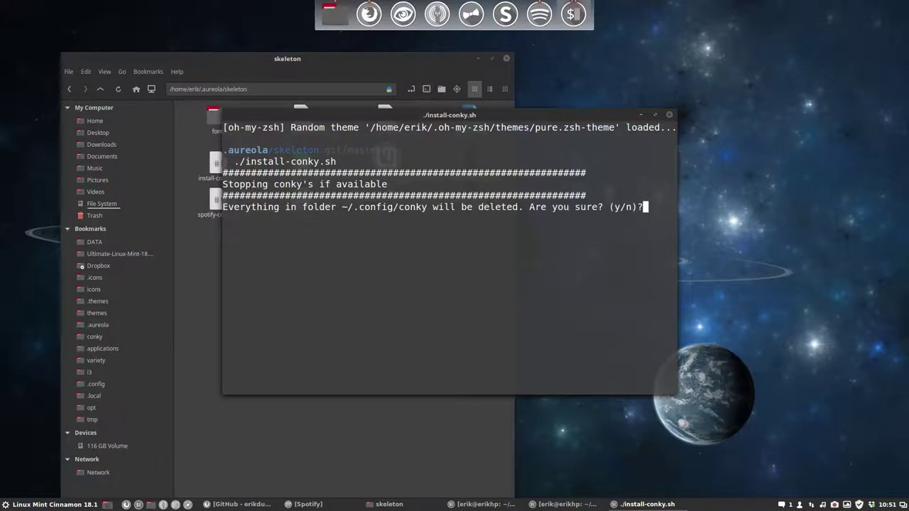
text(y)
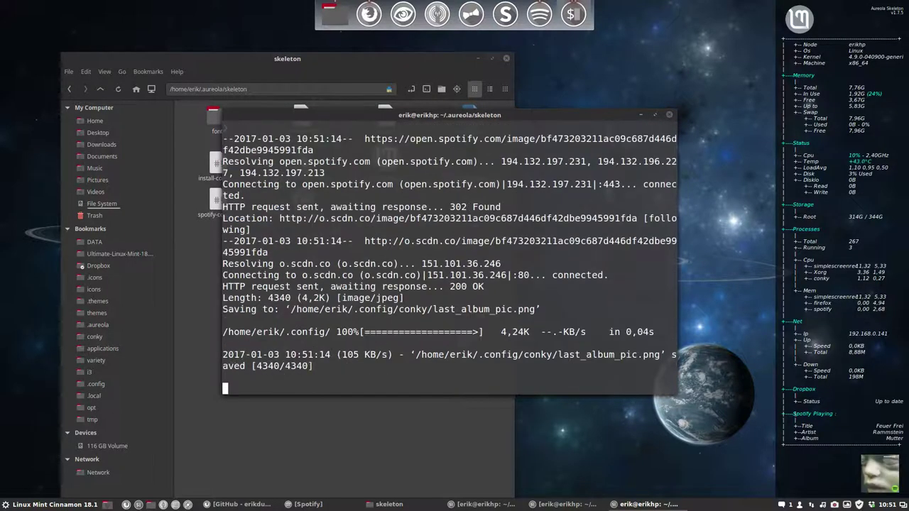
click(668, 115)
- Install Spark by running ./install-conky.sh in a terminal in .aureola/spark, answering y to clearing ~/.config/conky, and close the terminal
click(101, 90)
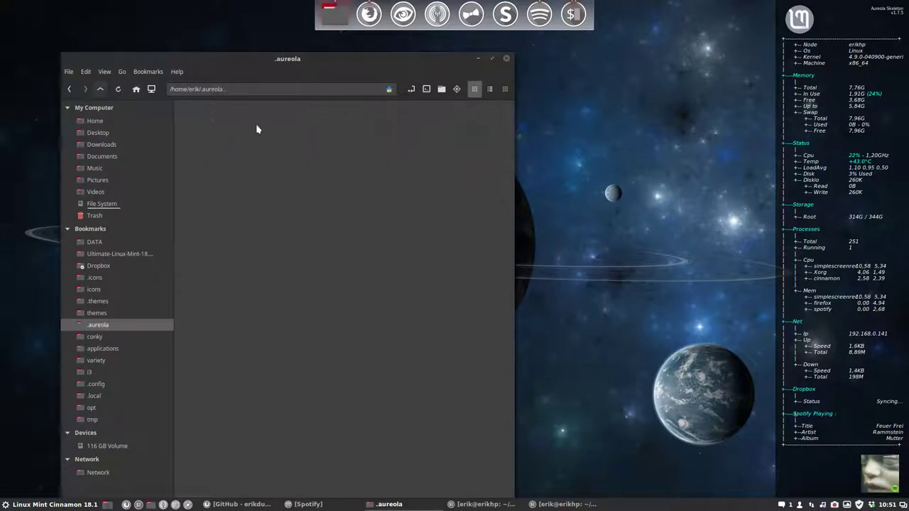
double_click(469, 227)
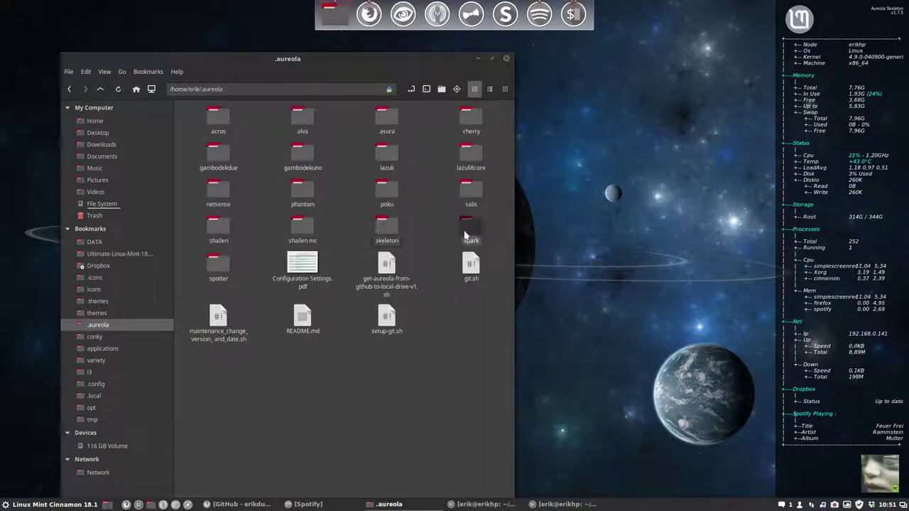
click(426, 89)
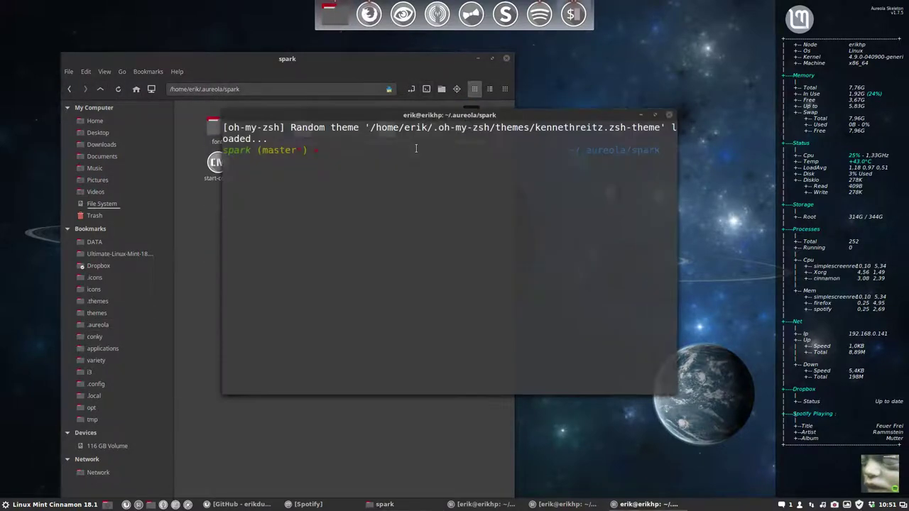
text(./install-conky.sh)
key(Return)
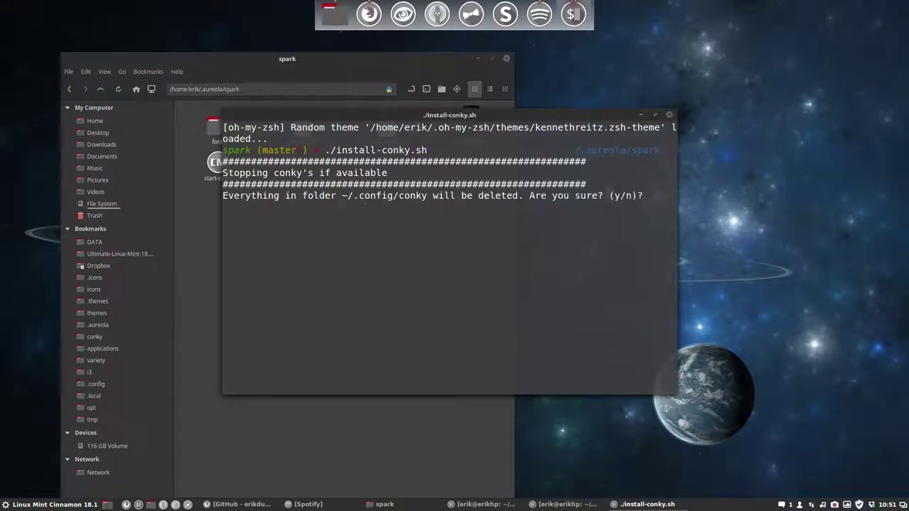
text(y)
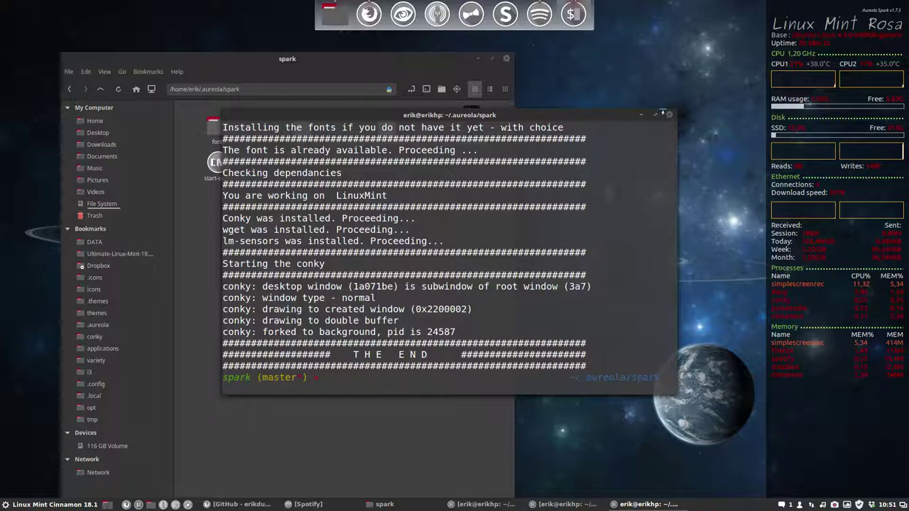
click(669, 114)
- Go up to .aureola, open spotter and run ./install-conky.sh in a terminal there
click(99, 89)
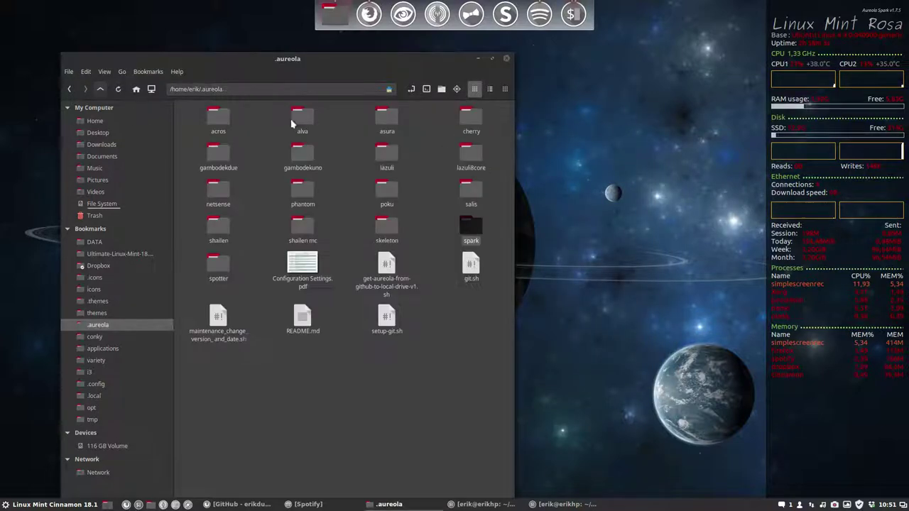
double_click(220, 265)
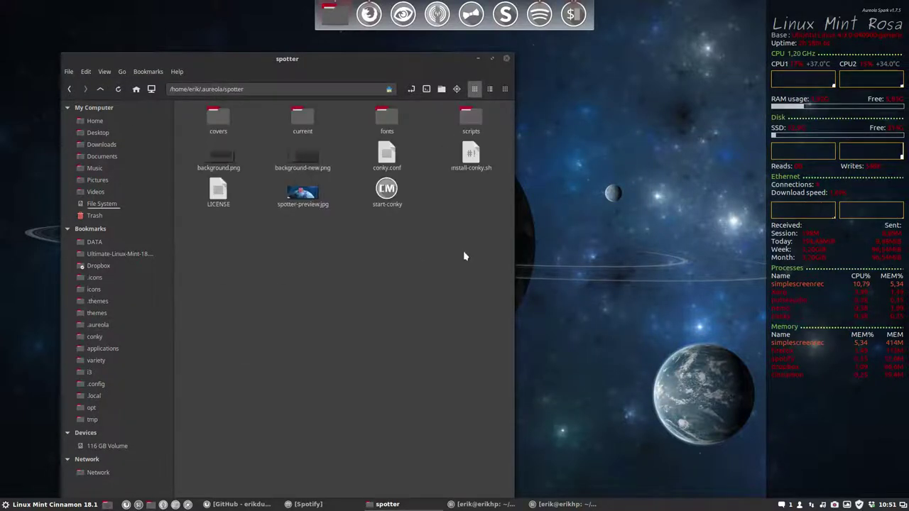
click(427, 89)
text(./install-conky.sh)
key(Return)
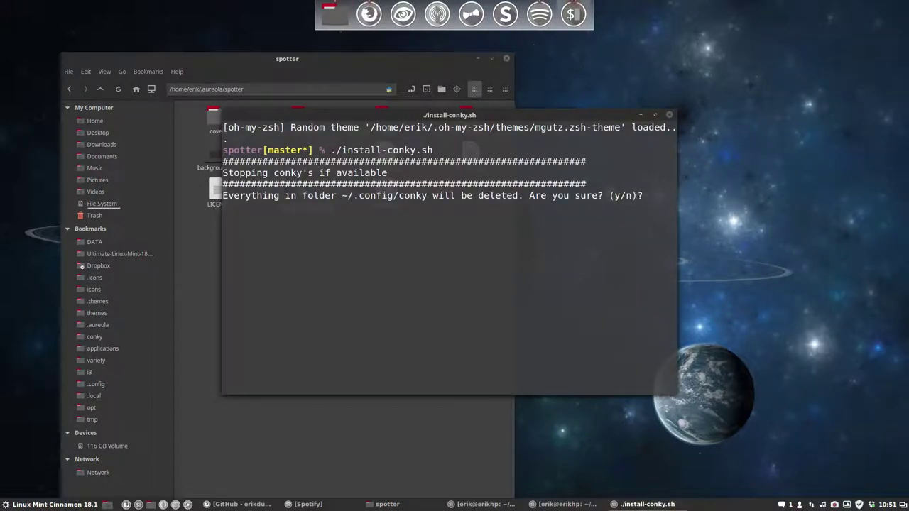
- Answer y to clearing ~/.config/conky and to installing the missing font for Spotter, then close the terminal and return to .aureola
text(y)
key(Return)
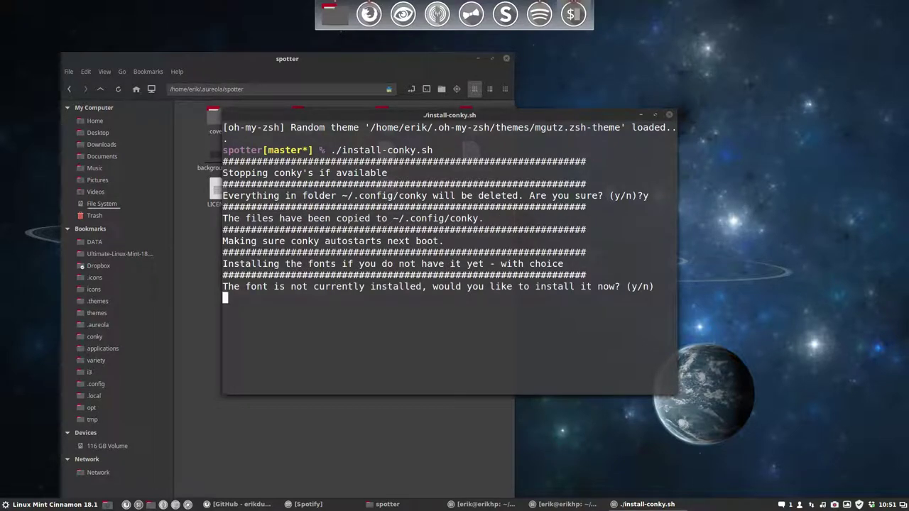
text(y)
key(Return)
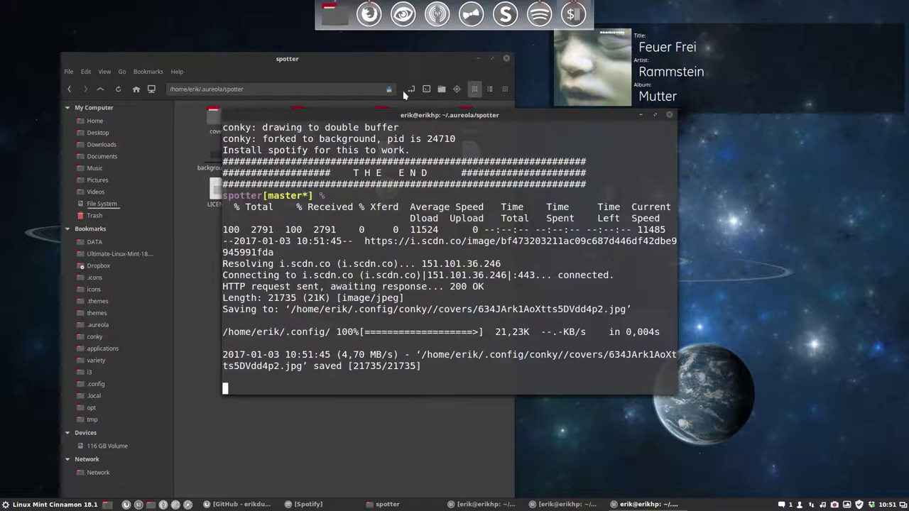
click(669, 115)
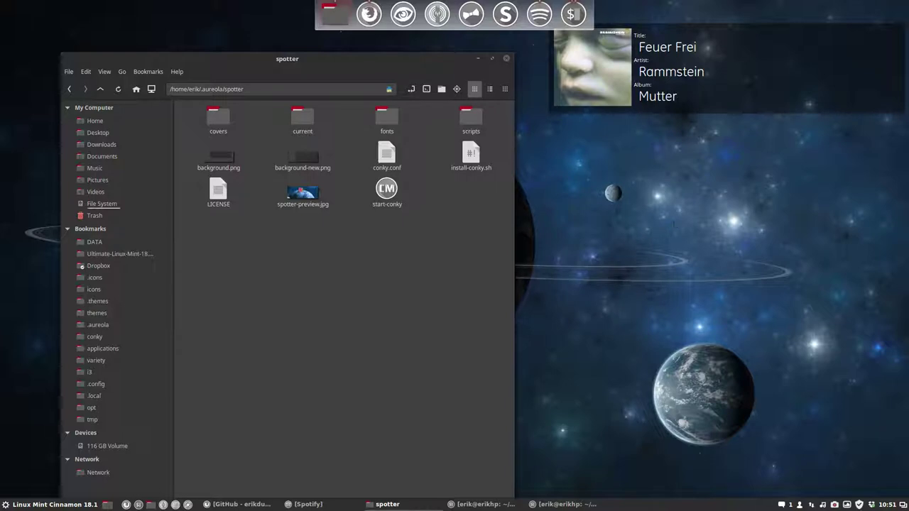
click(100, 90)
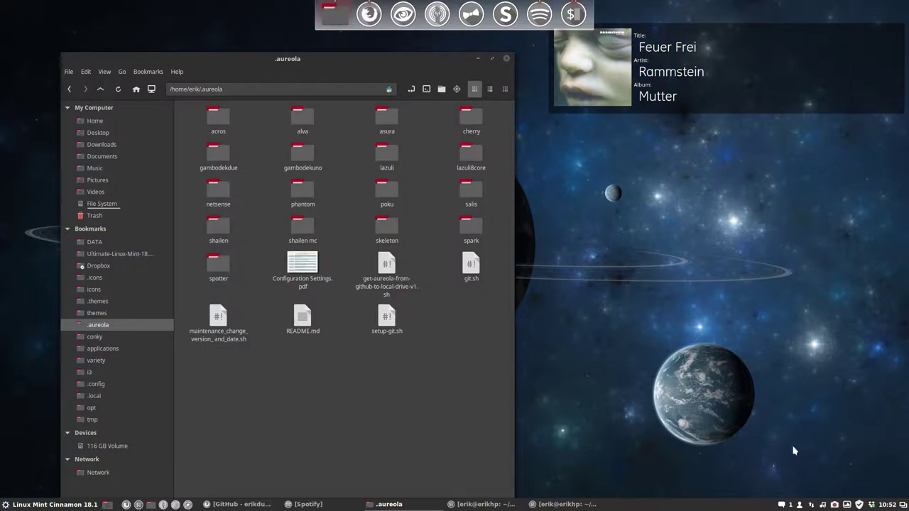
click(835, 505)
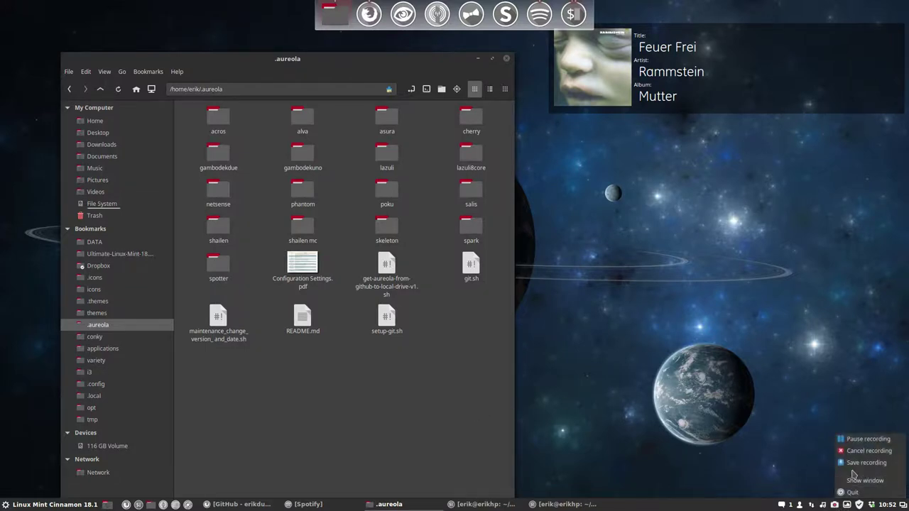